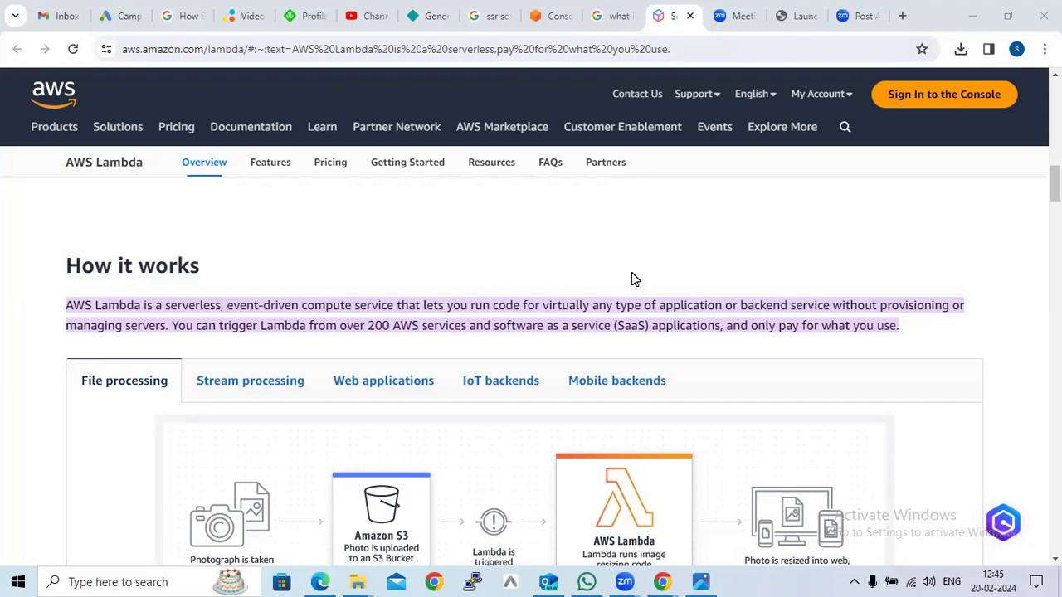
Scroll through the AWS Lambda overview page to read how it works and its benefits
scroll(650, 286, up, 4)
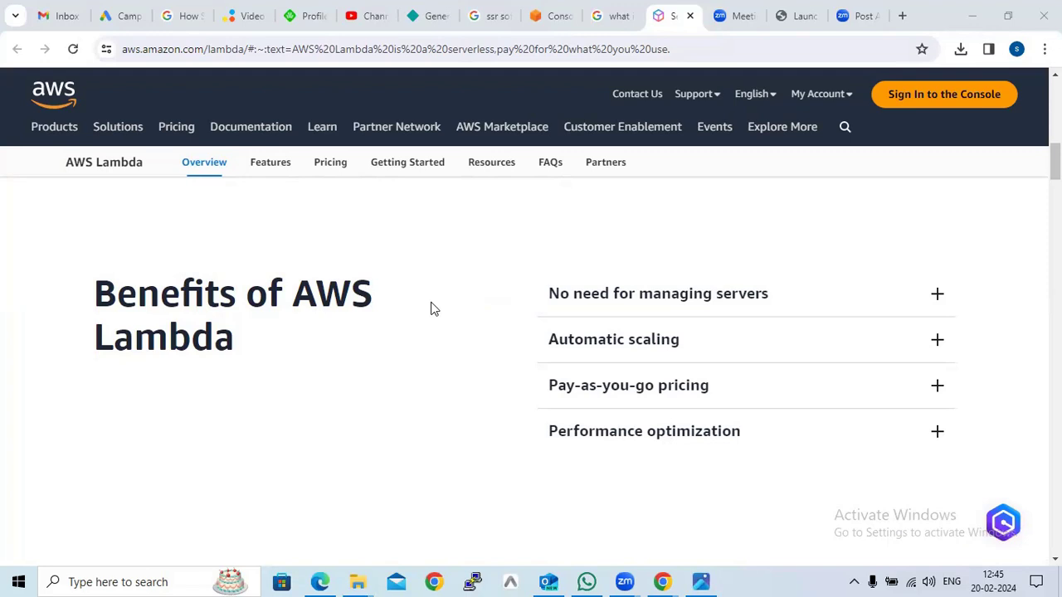
scroll(434, 306, up, 3)
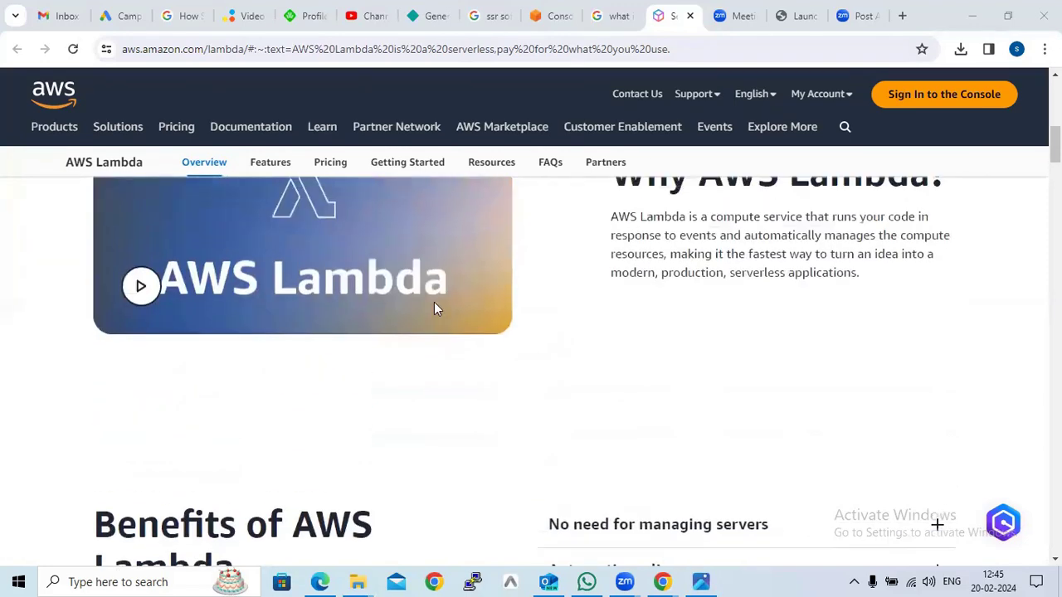
scroll(580, 403, down, 1)
scroll(564, 399, down, 5)
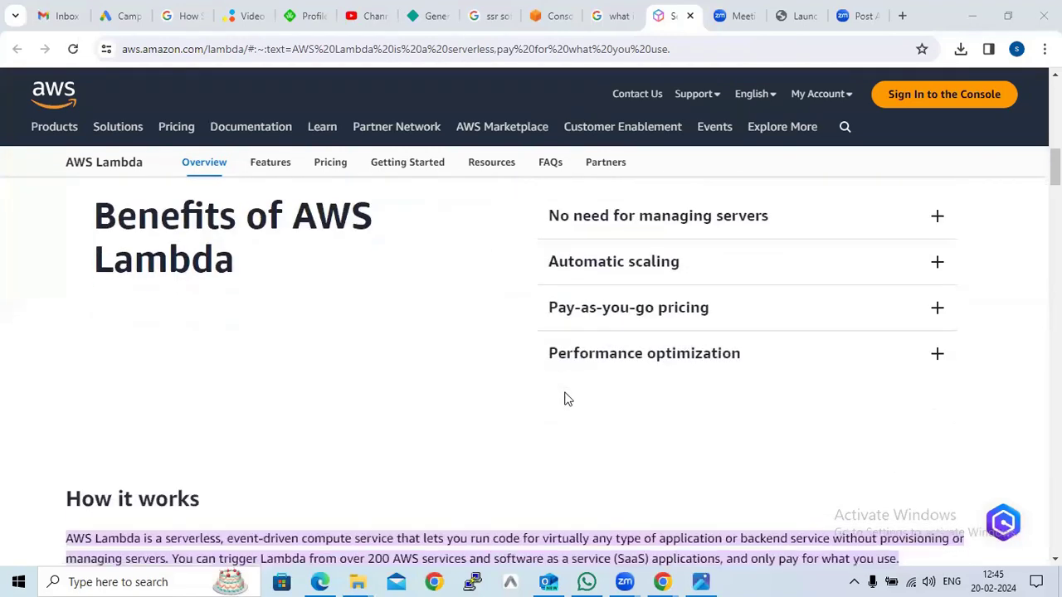
scroll(564, 399, down, 3)
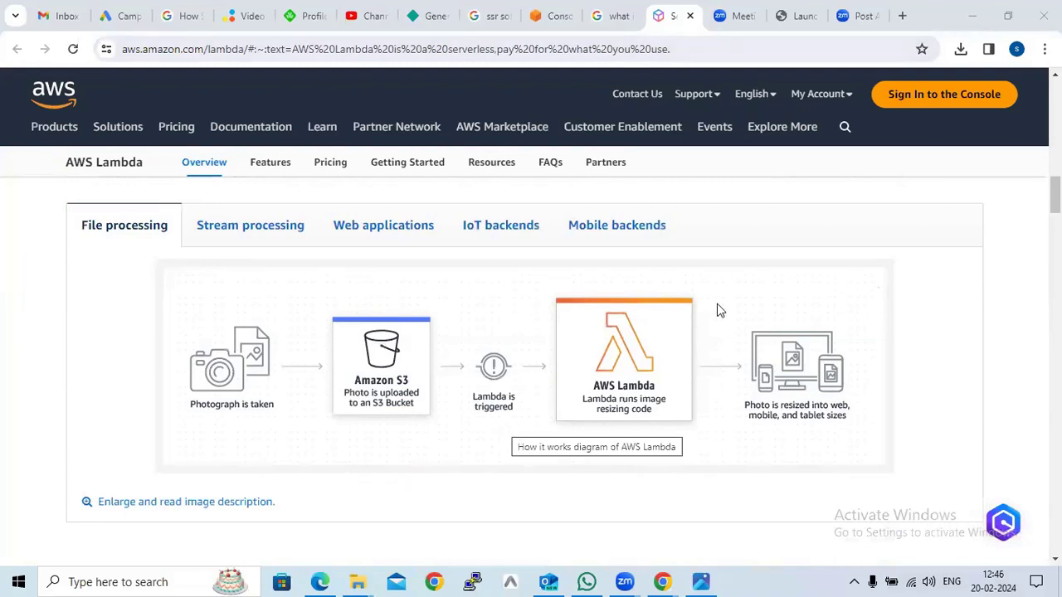
Switch to the AWS Console tab and open the Lambda service by searching for lambda
click(547, 23)
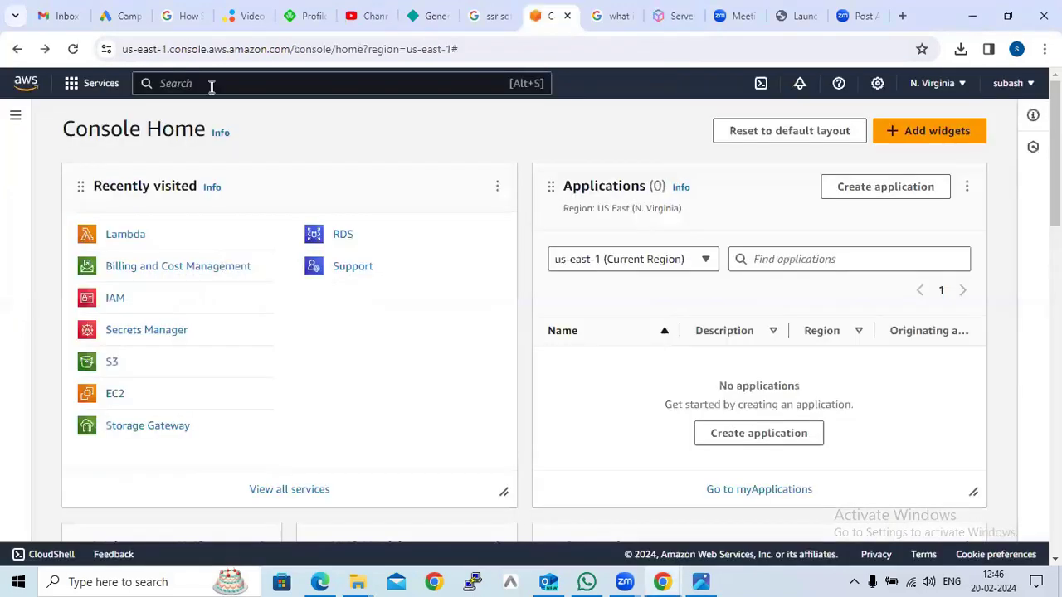
click(211, 86)
text(lambda)
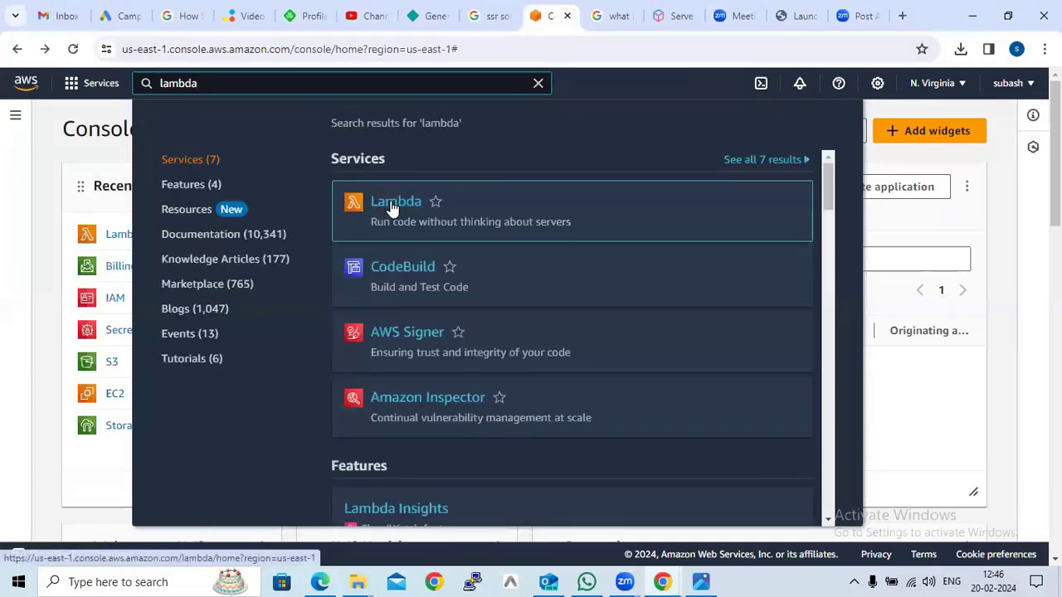
click(393, 206)
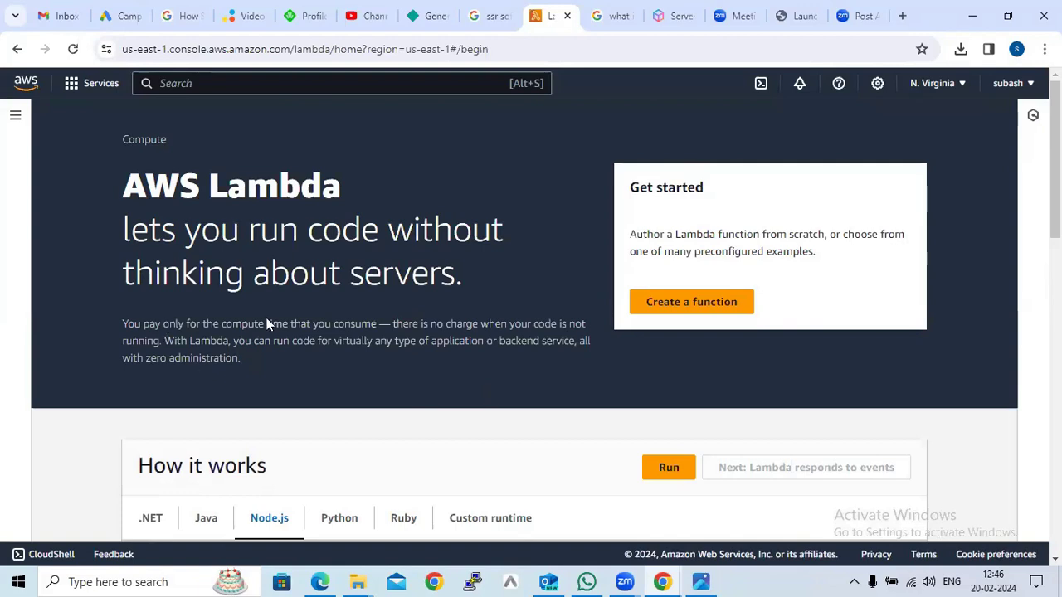
Run the sample Node.js function in the How it works section and review its output
scroll(266, 323, down, 2)
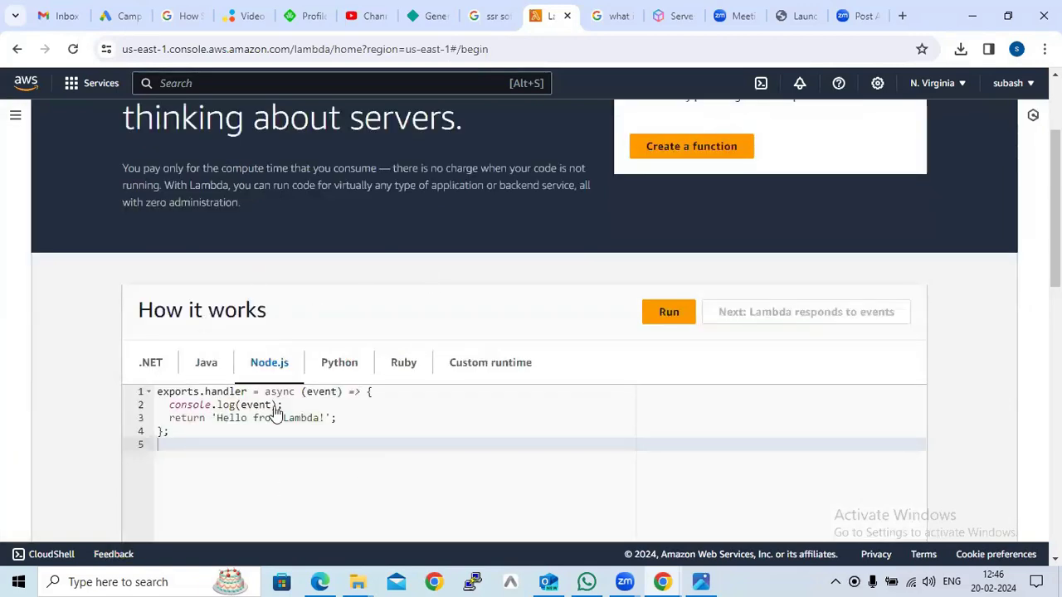
click(681, 312)
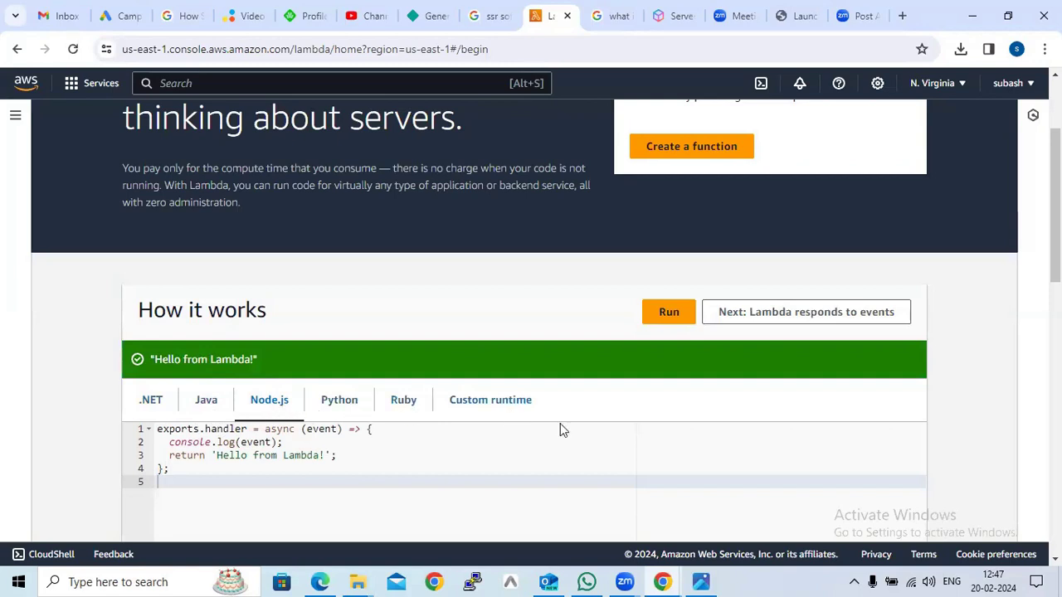
scroll(569, 431, down, 2)
scroll(569, 432, down, 2)
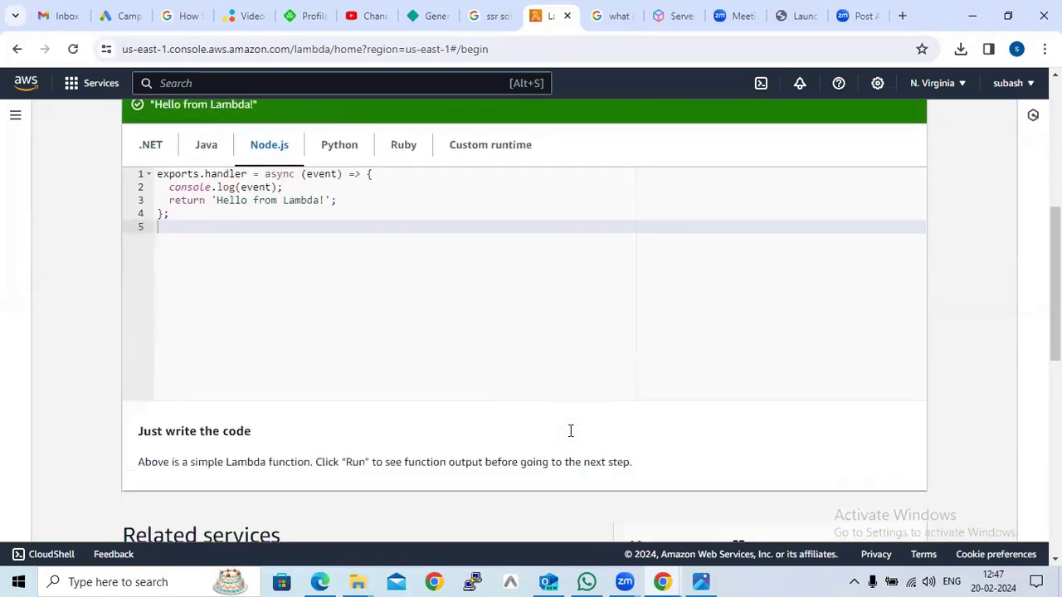
scroll(531, 429, up, 2)
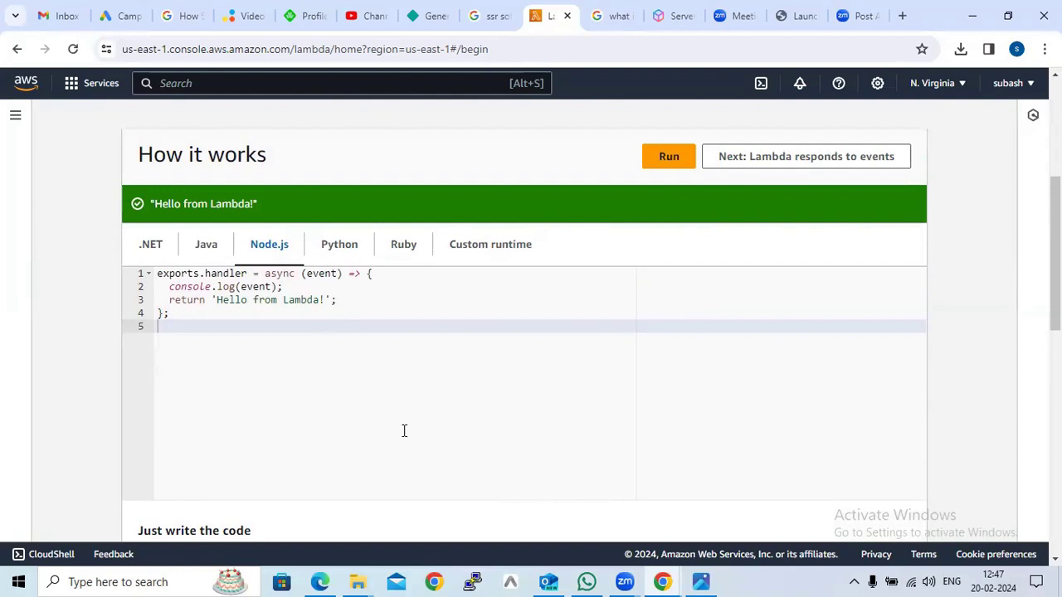
scroll(404, 431, up, 4)
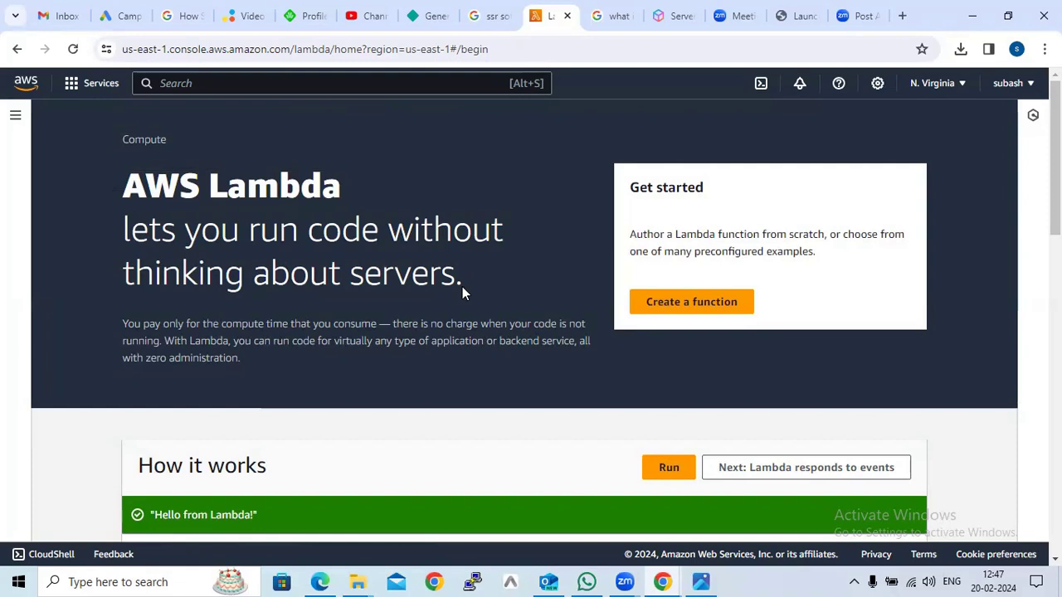
Start creating a function from scratch and name it ssrsoftwarelambdafunction
click(679, 304)
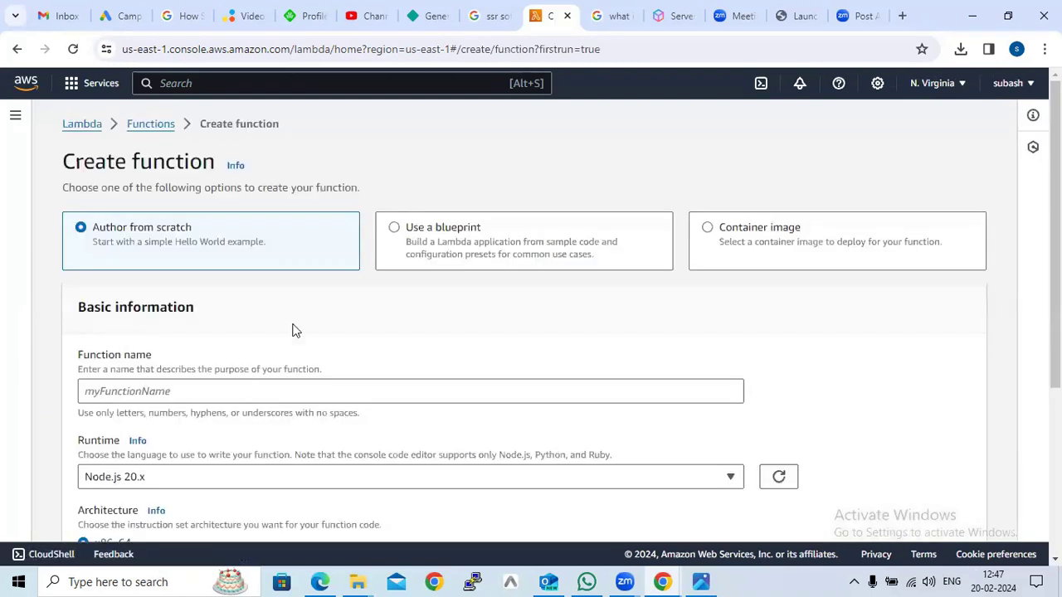
scroll(434, 377, down, 2)
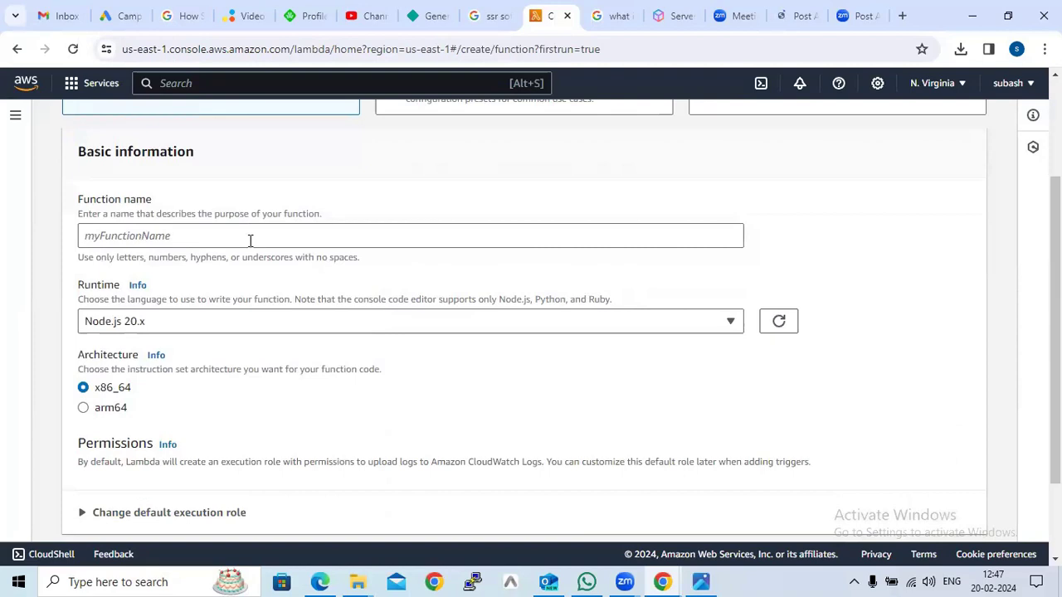
scroll(250, 239, up, 2)
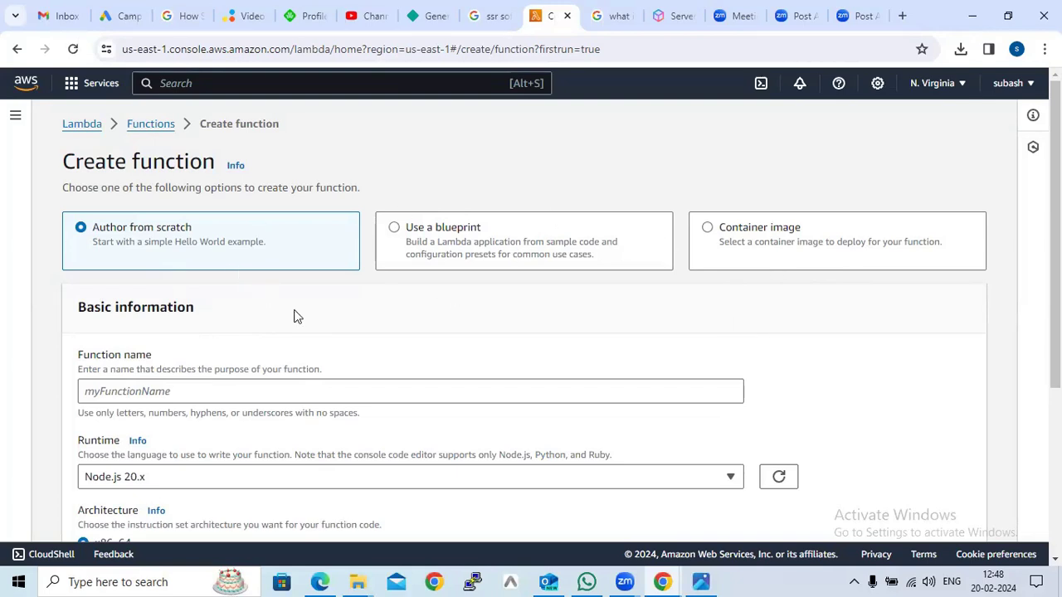
scroll(296, 311, down, 2)
click(127, 241)
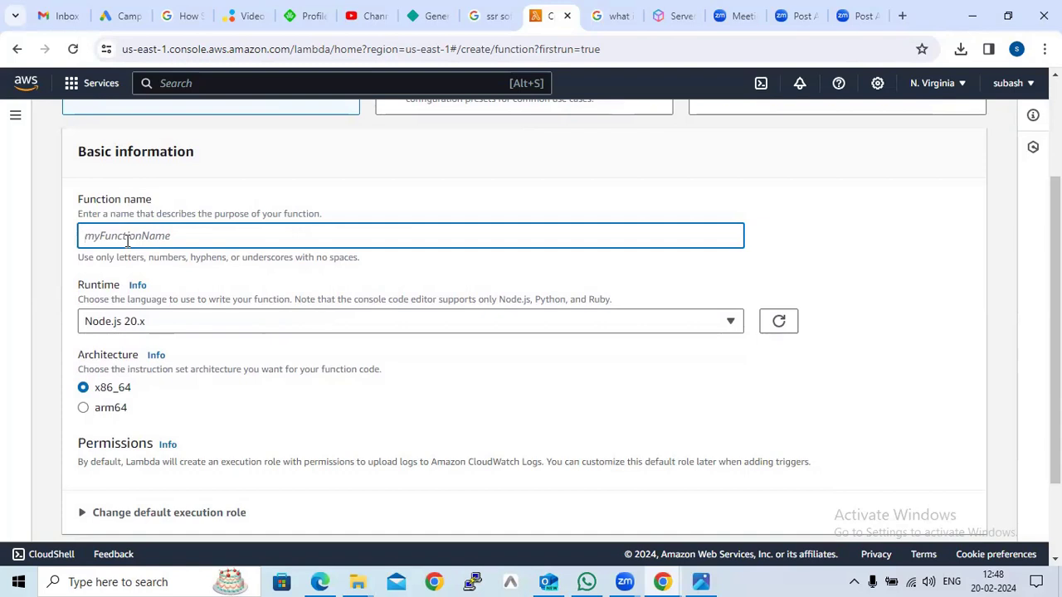
text(ssrsoftwarelambdafun)
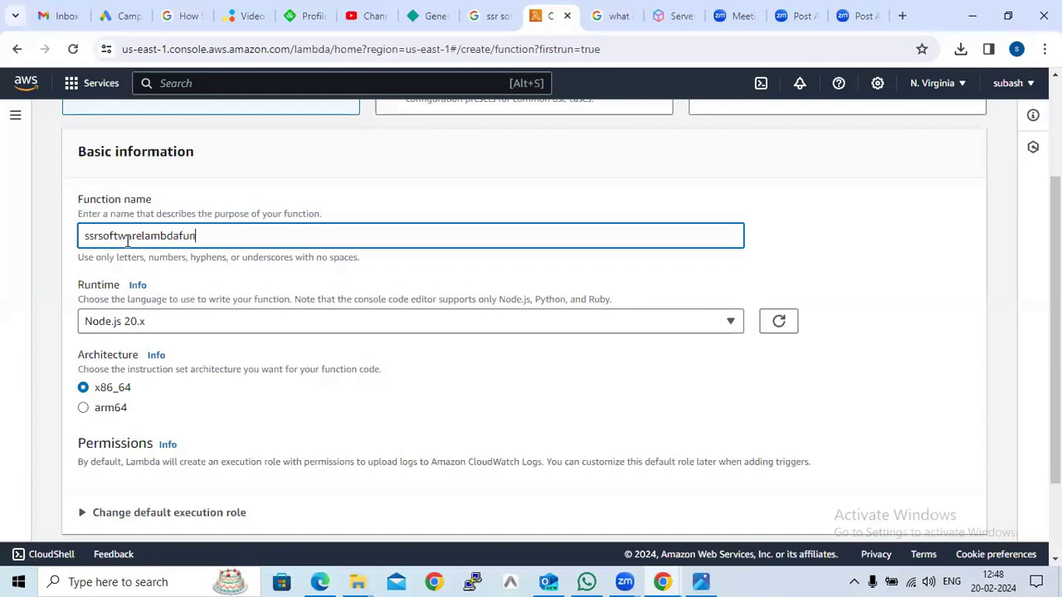
text(ction)
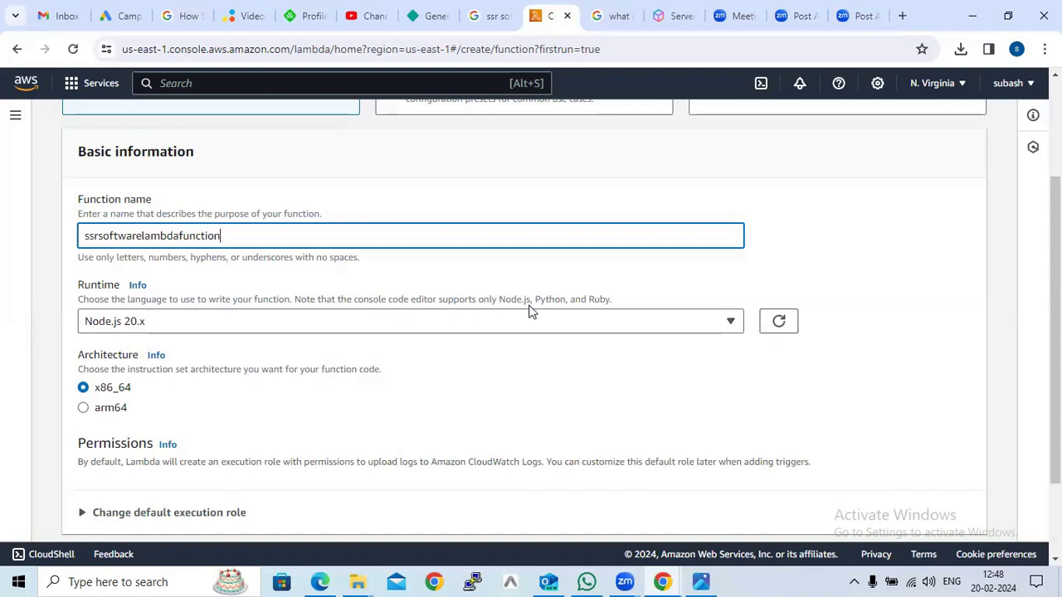
Set the function's runtime to Python 3.12
click(731, 324)
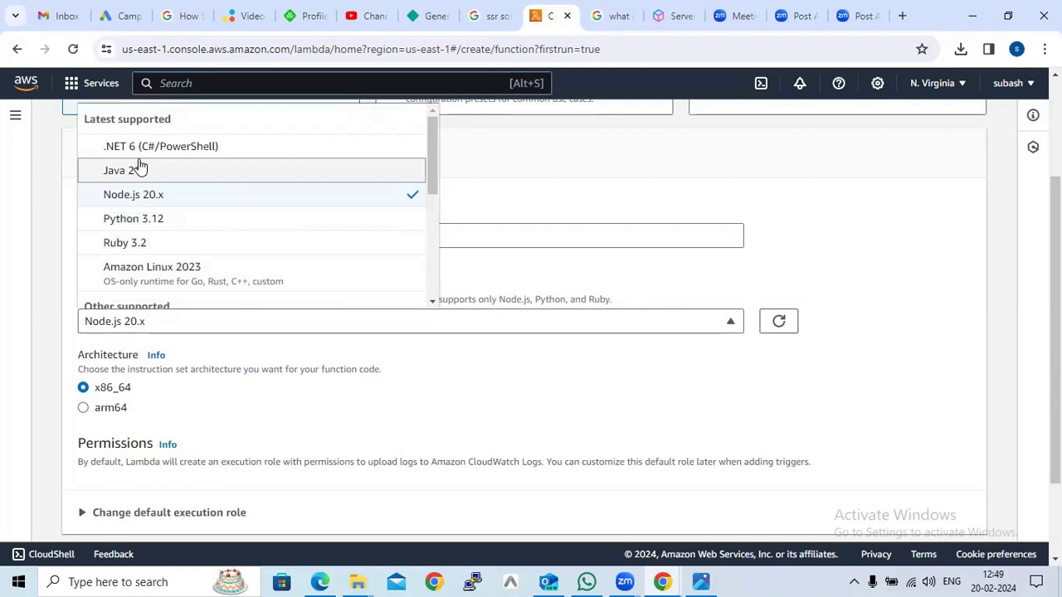
click(148, 218)
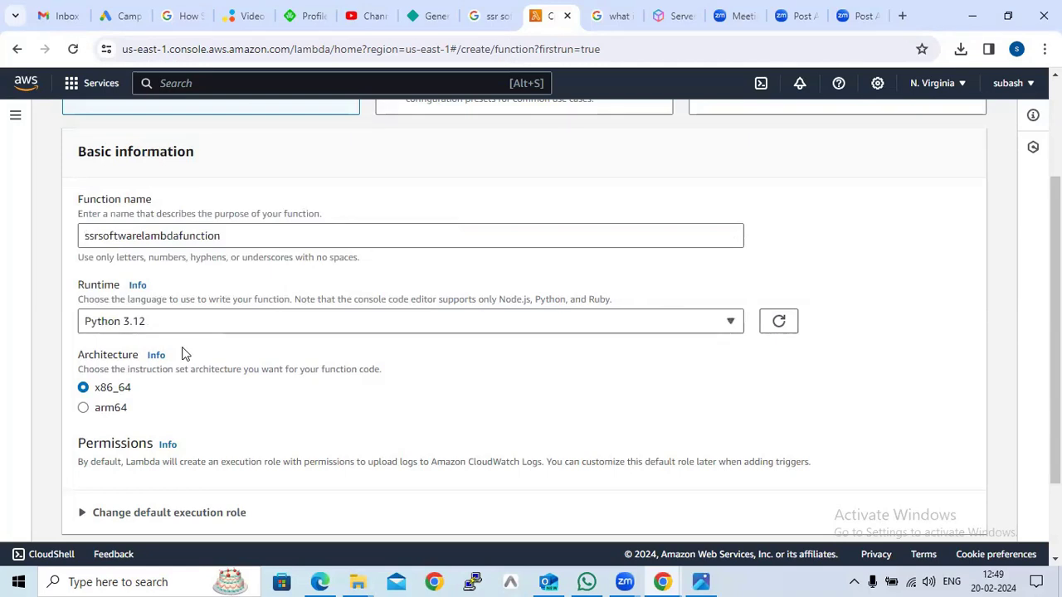
click(171, 327)
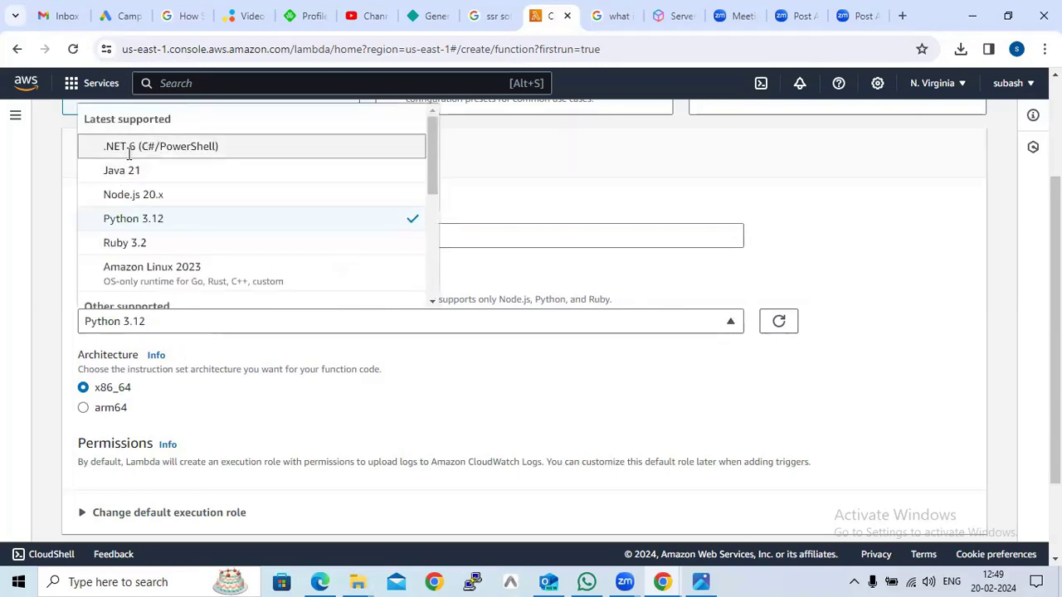
click(128, 147)
click(166, 330)
click(139, 177)
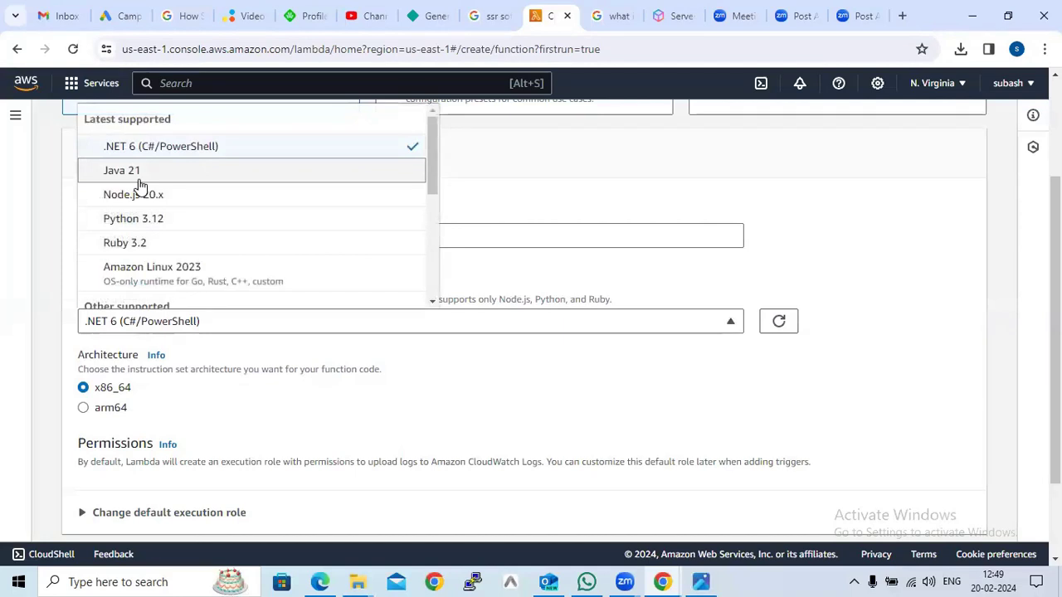
click(143, 329)
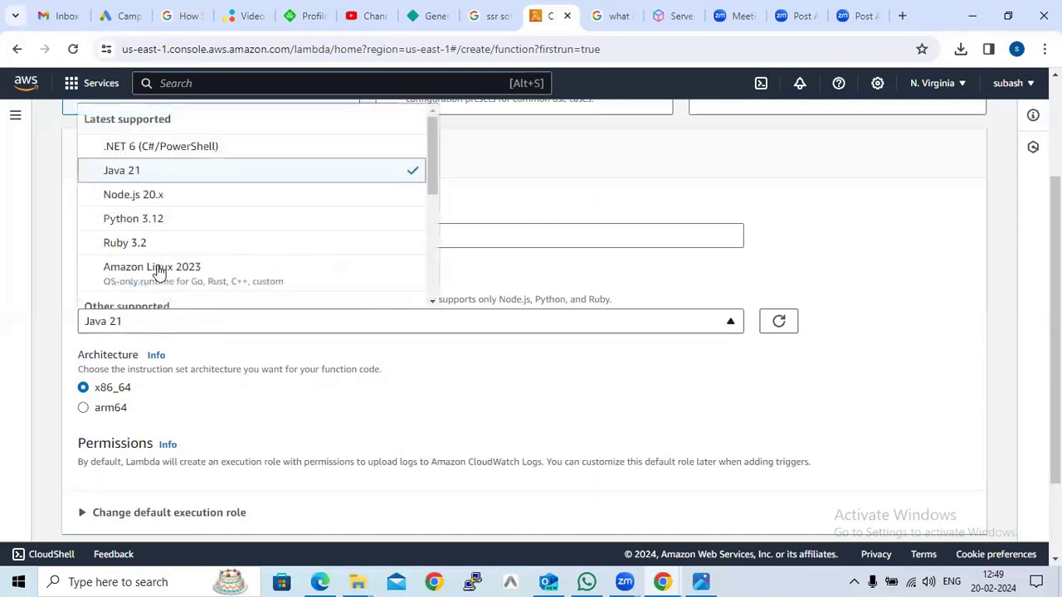
click(155, 220)
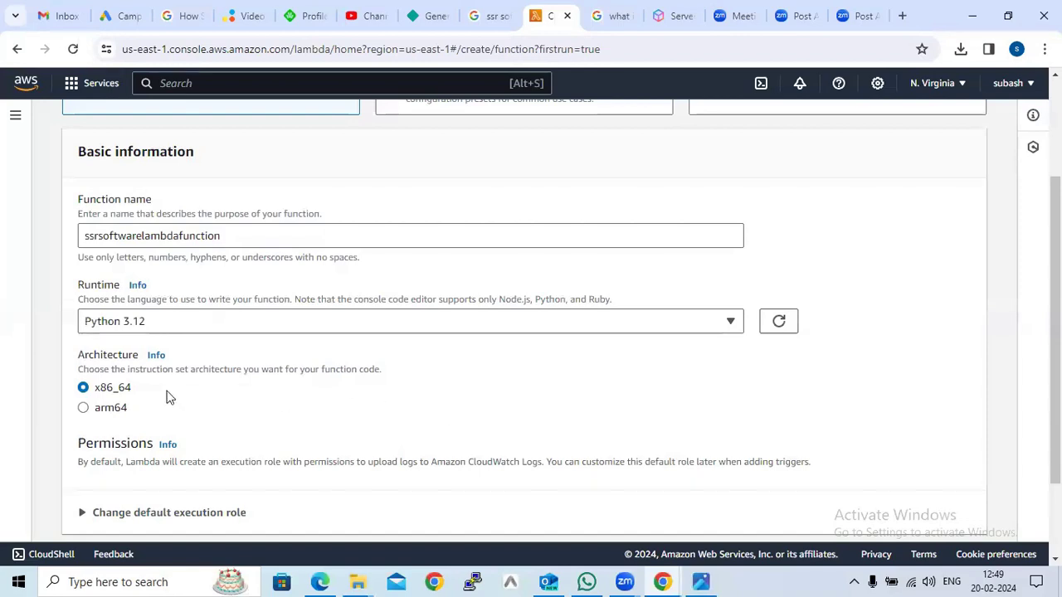
Expand the Change default execution role section of the function settings
scroll(166, 399, down, 3)
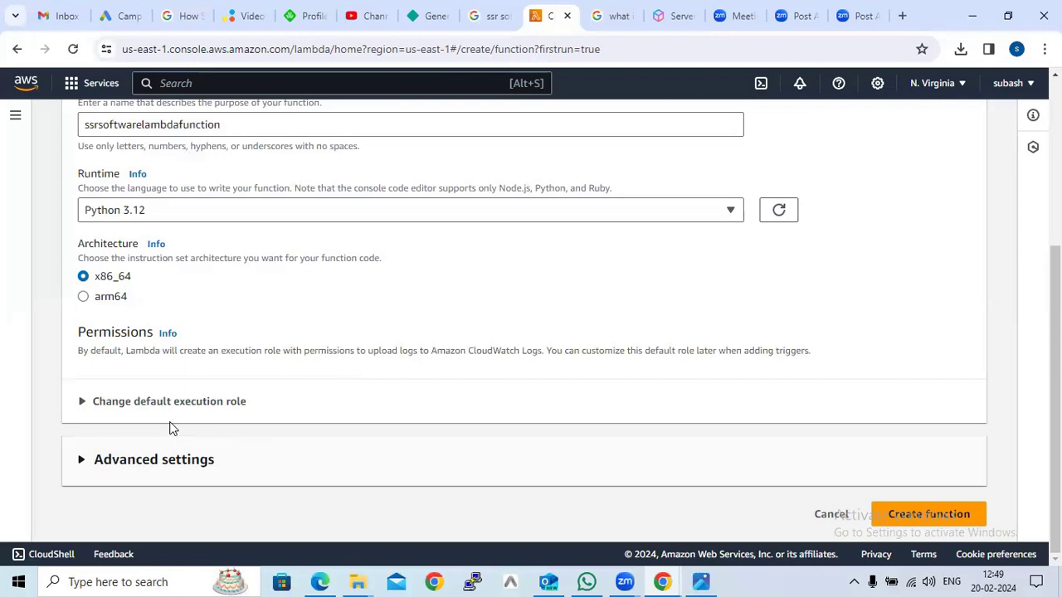
click(129, 402)
scroll(678, 448, down, 1)
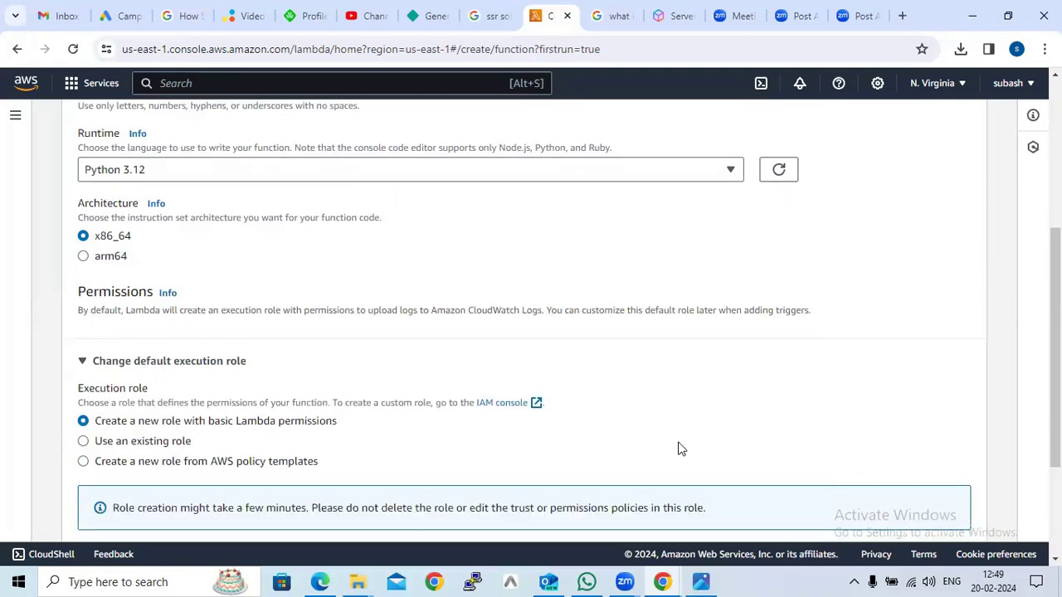
scroll(677, 448, down, 3)
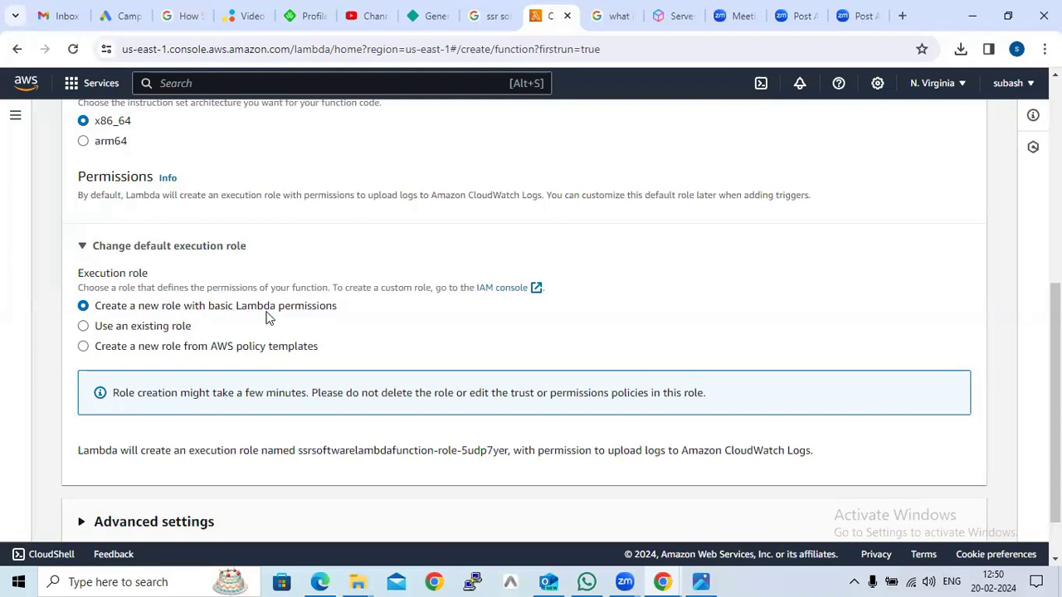
click(102, 331)
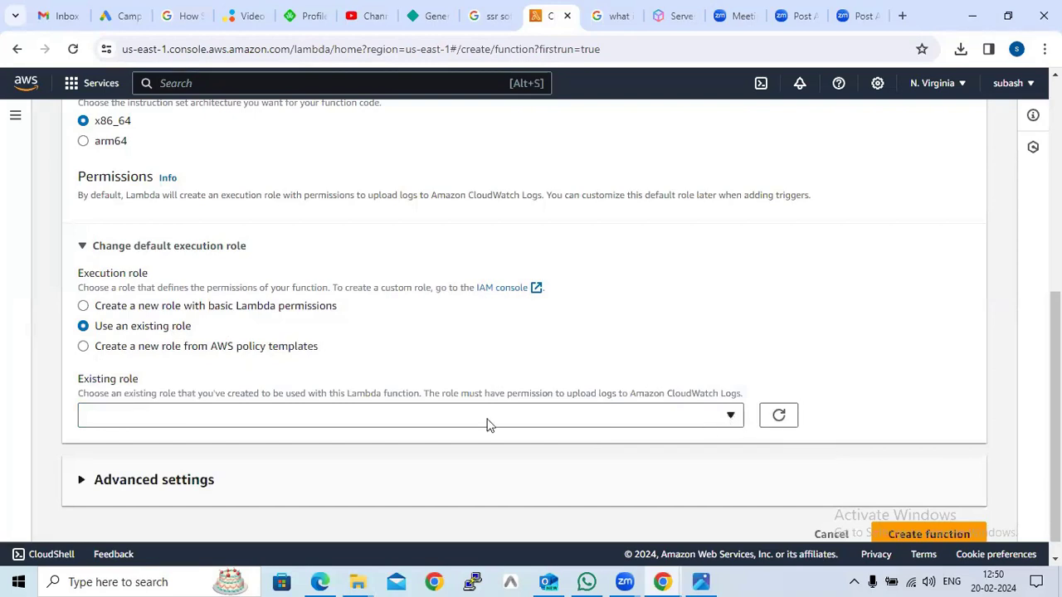
click(730, 416)
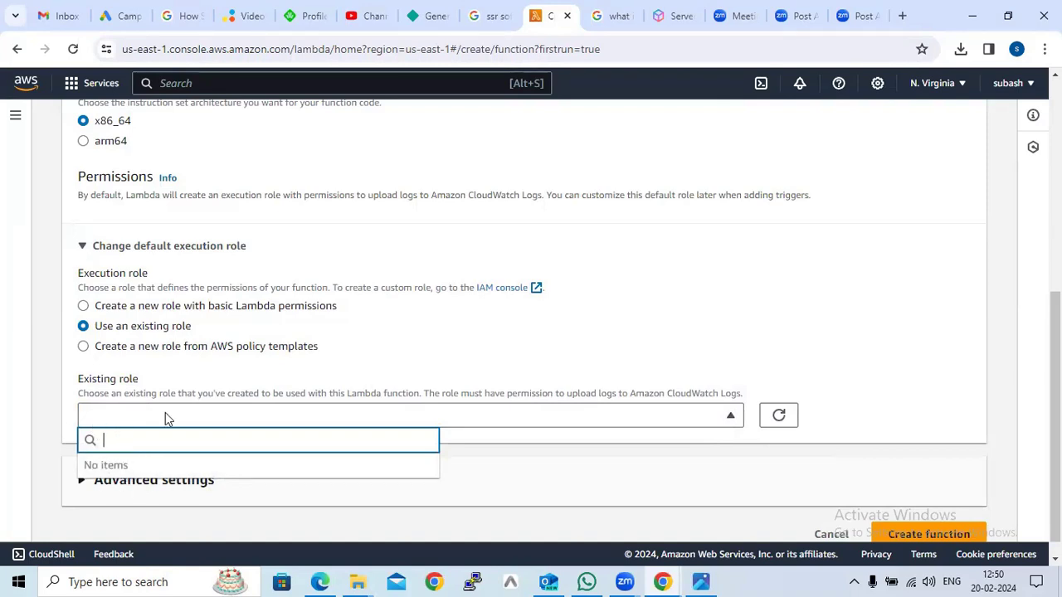
click(112, 314)
click(112, 313)
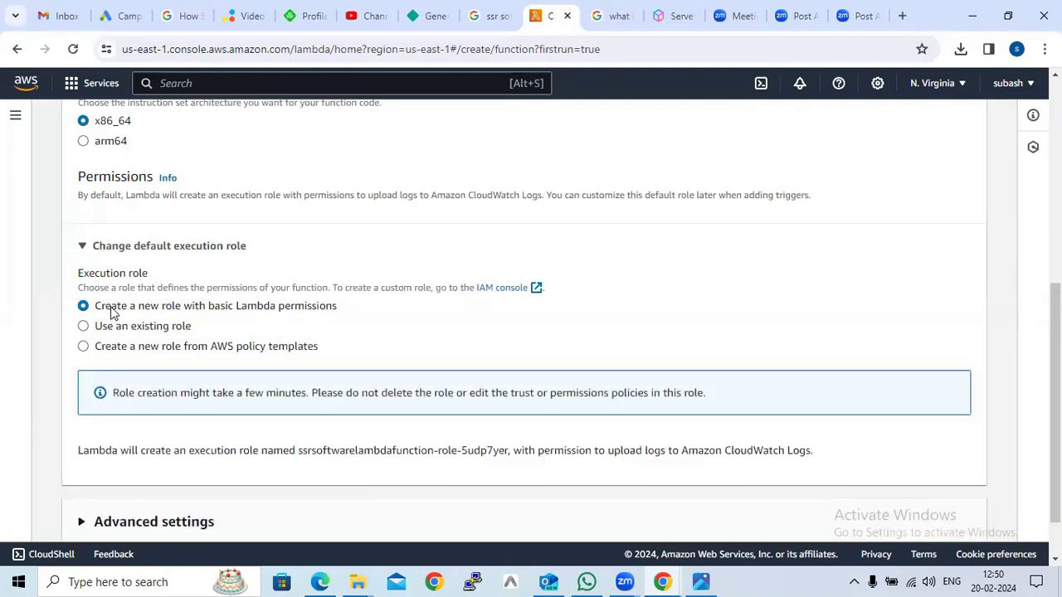
Choose to create a new execution role from AWS policy templates and browse the policy template list
click(146, 350)
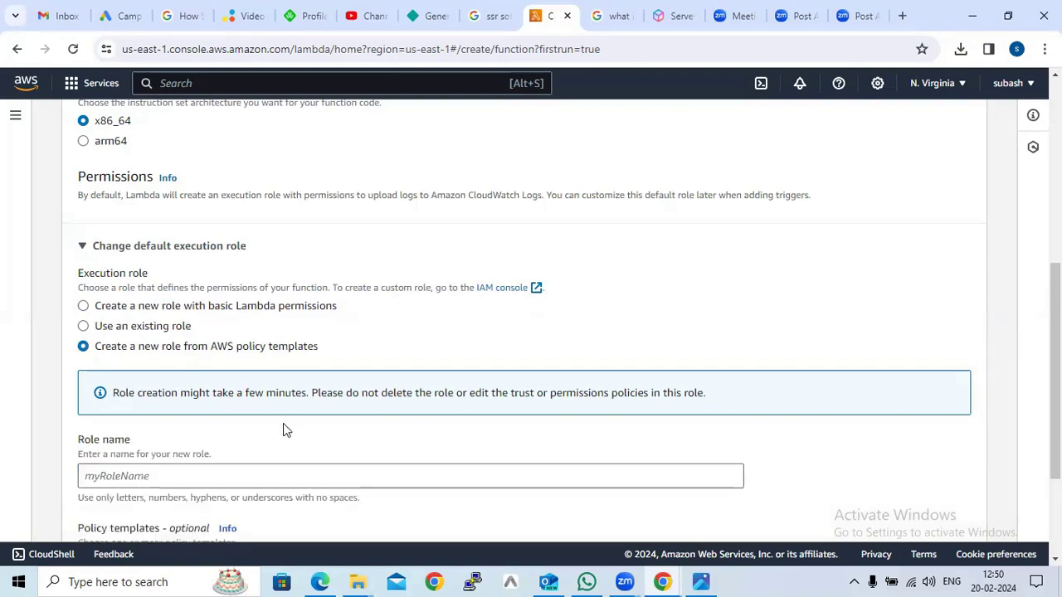
scroll(283, 429, down, 1)
click(178, 396)
scroll(243, 441, down, 1)
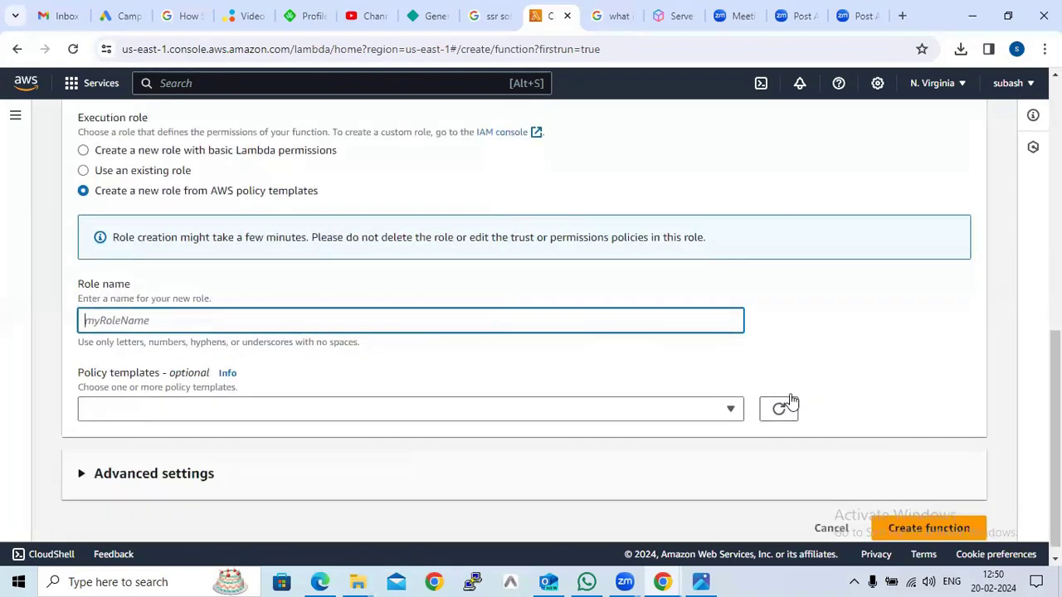
click(729, 414)
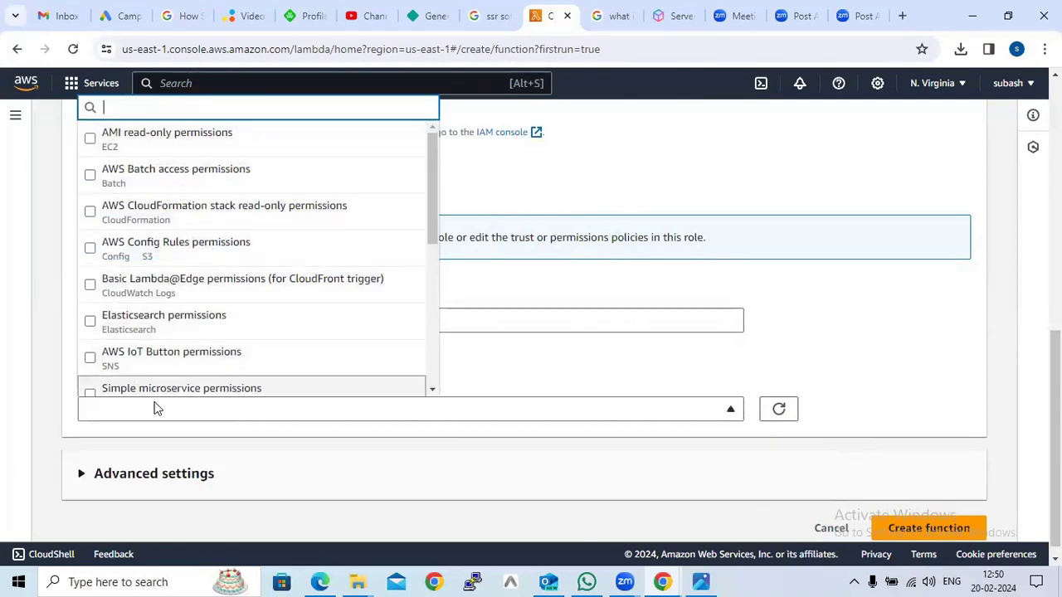
click(906, 352)
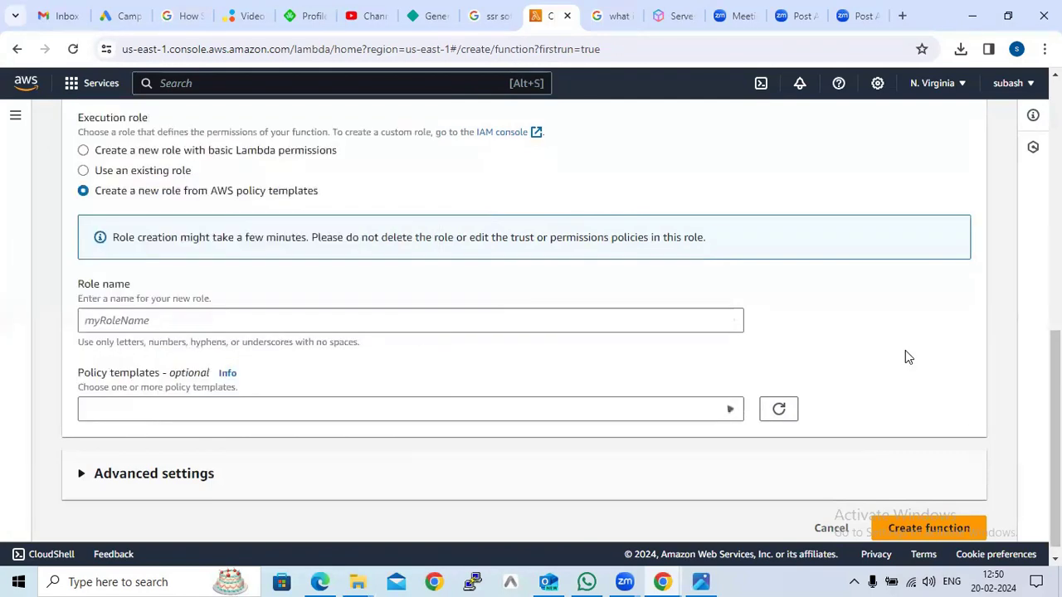
click(119, 325)
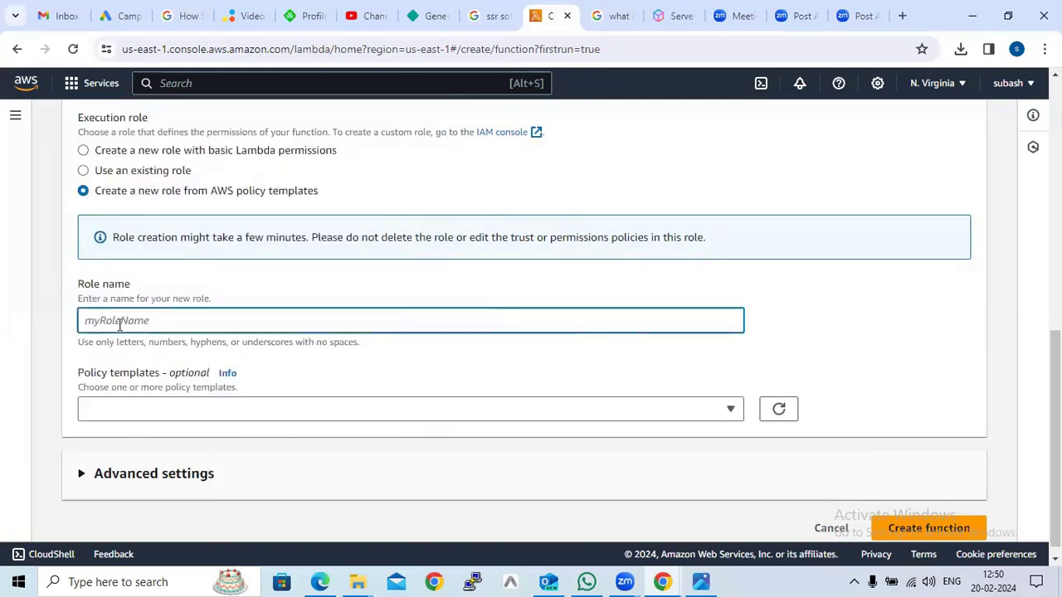
click(144, 419)
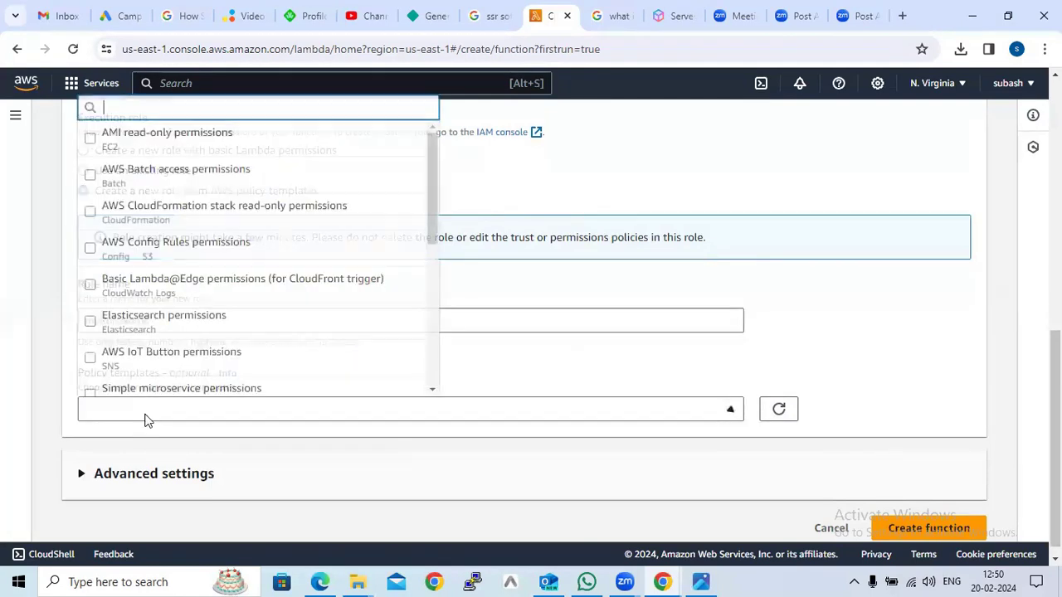
click(146, 227)
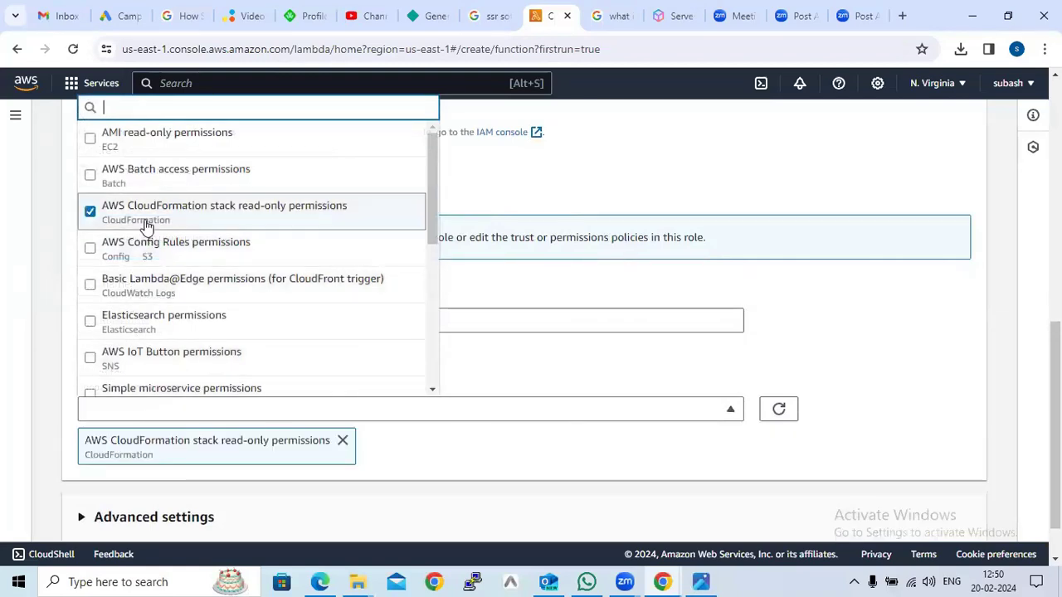
click(342, 442)
Choose to create a new execution role with basic Lambda permissions instead of policy templates
click(109, 153)
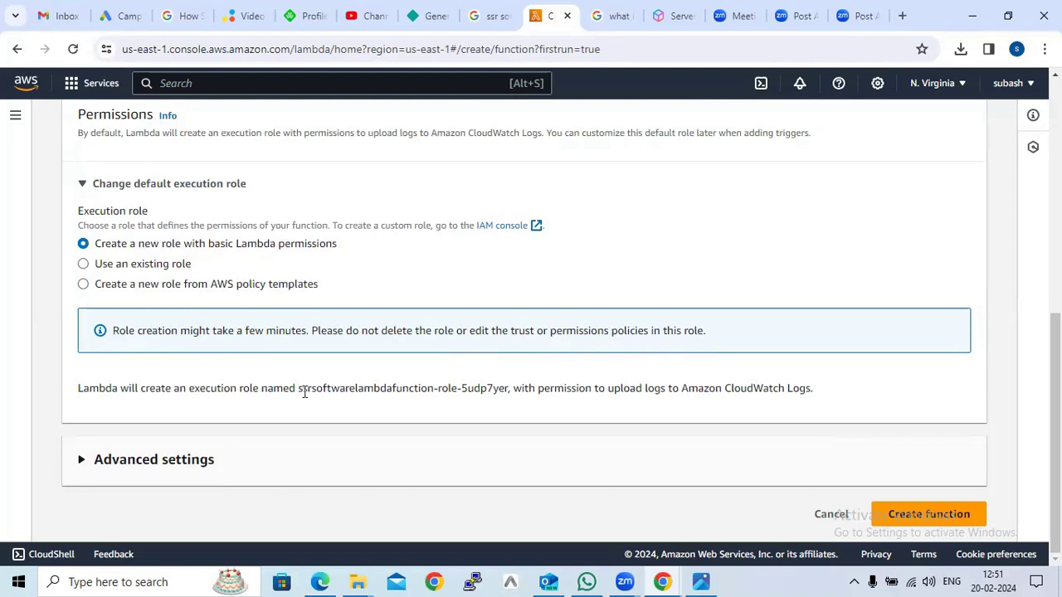
drag(295, 390, 505, 389)
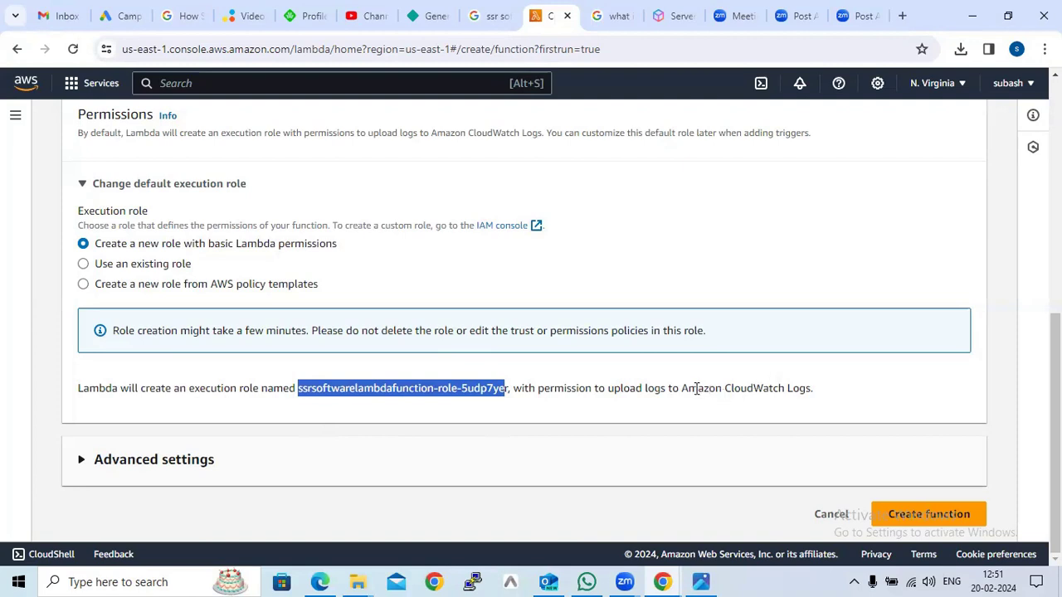
drag(682, 388, 813, 389)
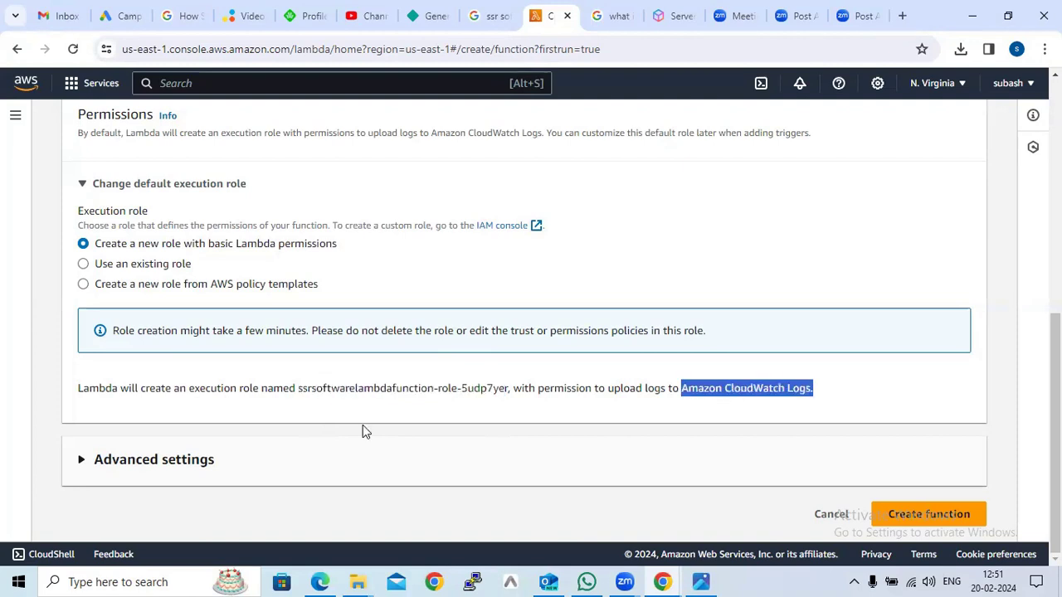
Expand the advanced settings, leave them unchanged, and create the function
click(161, 461)
scroll(434, 434, down, 2)
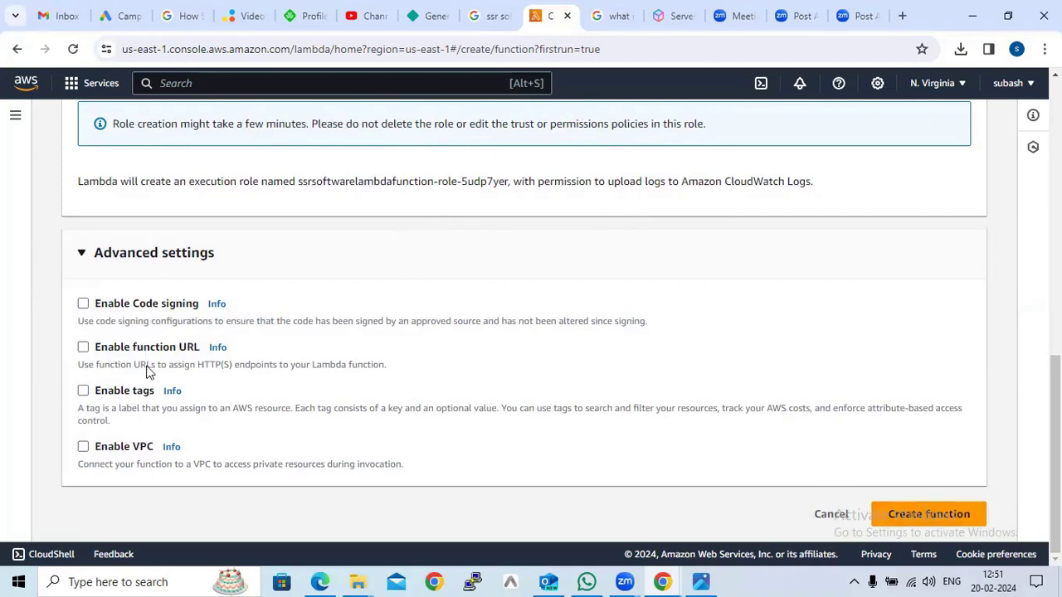
click(921, 514)
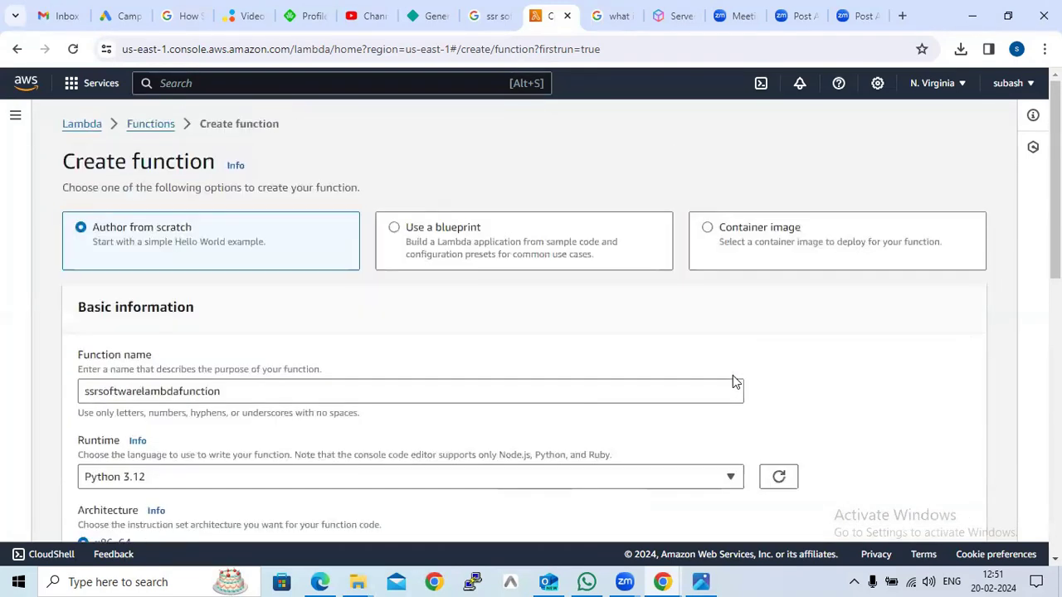
scroll(746, 380, down, 10)
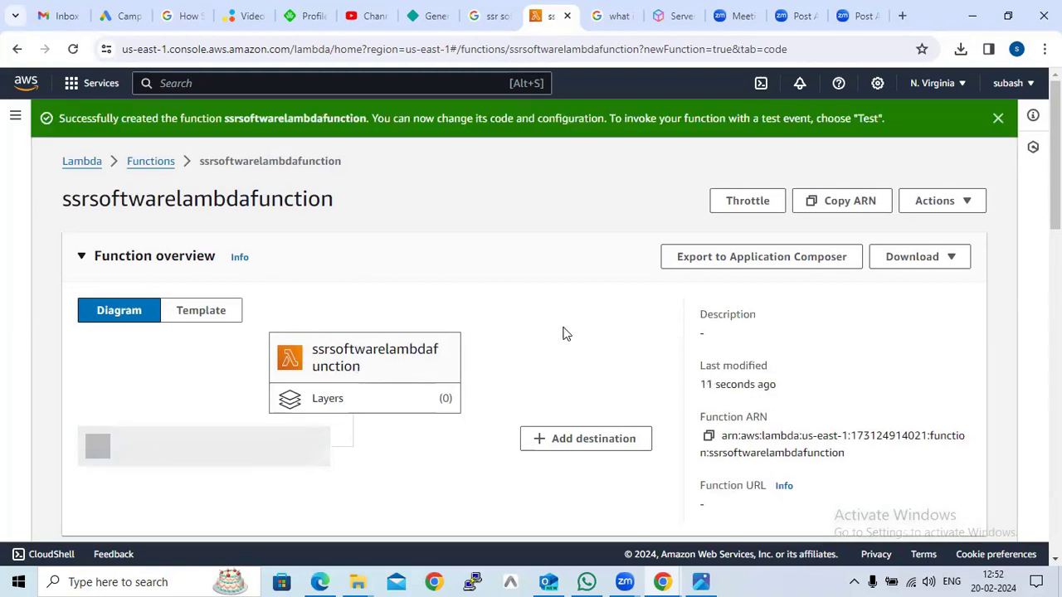
scroll(423, 370, down, 4)
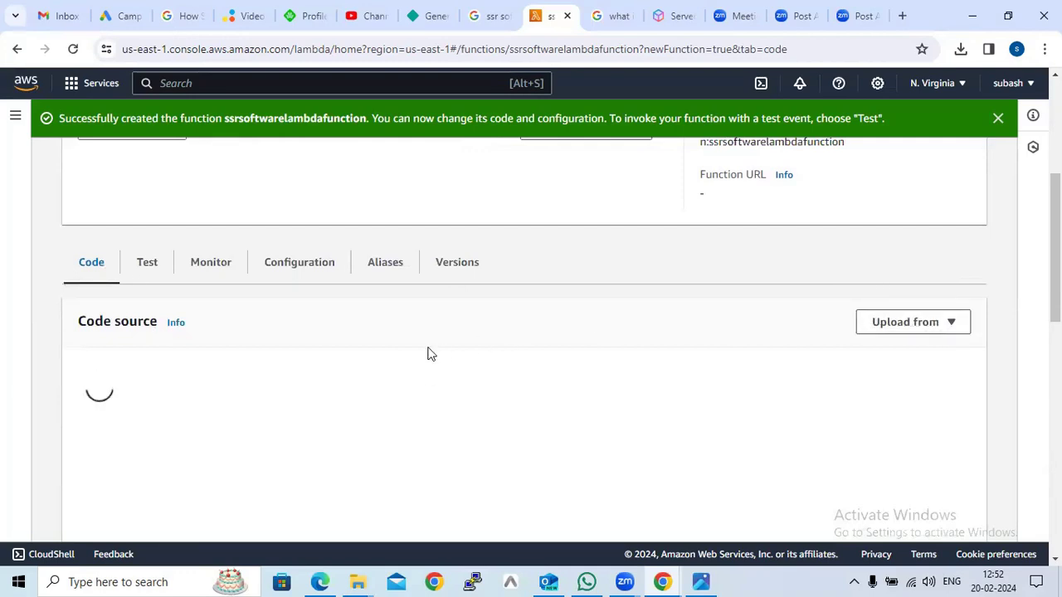
click(913, 325)
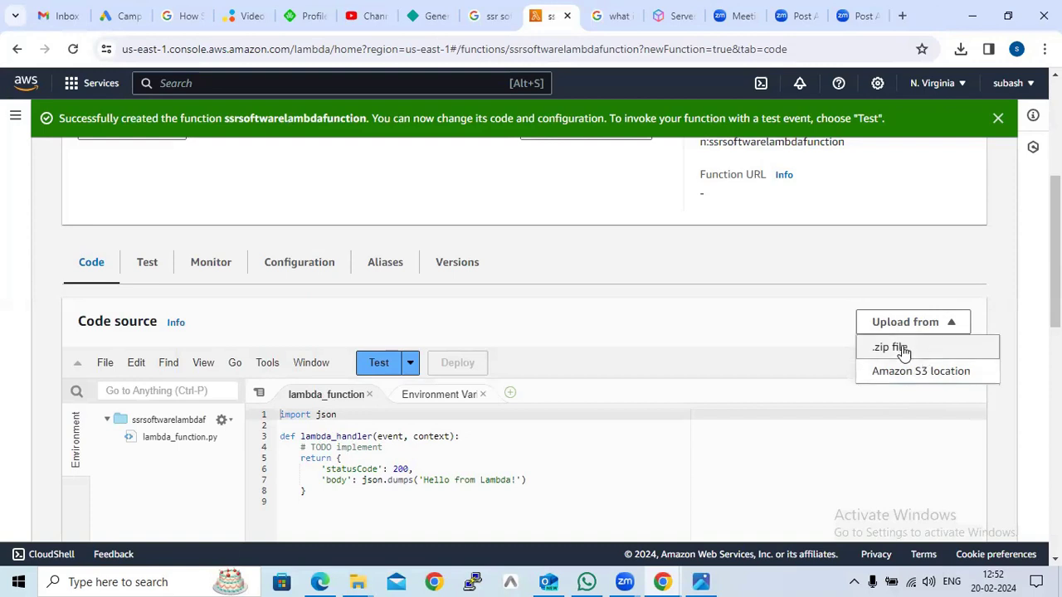
click(902, 352)
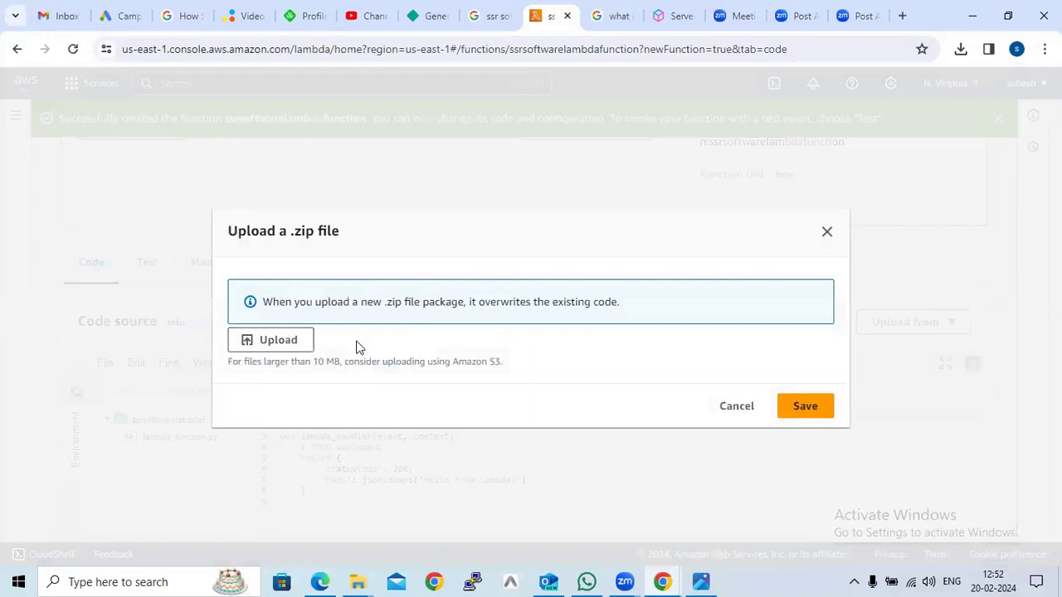
click(282, 349)
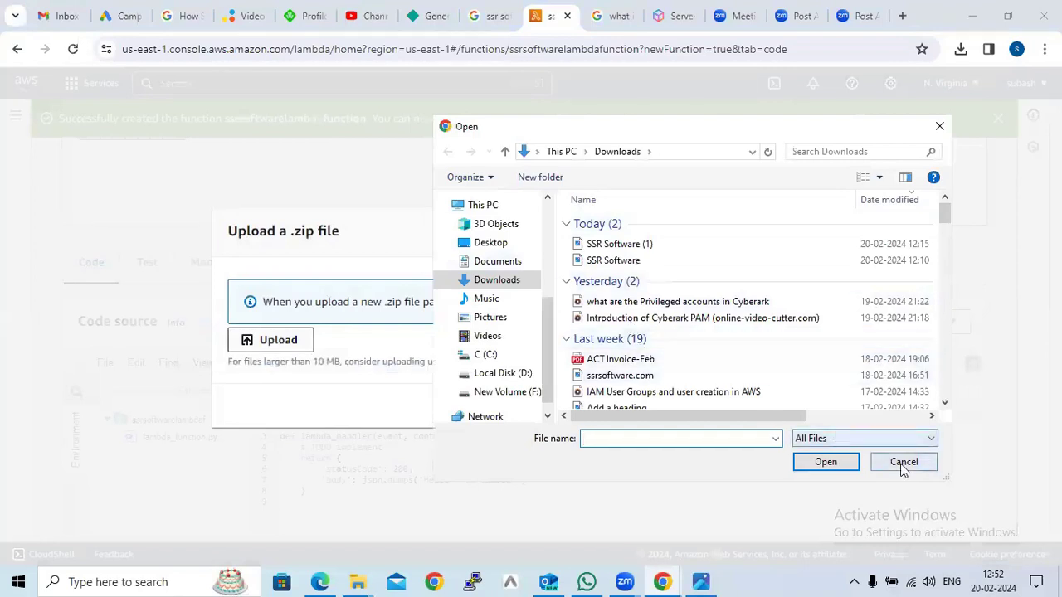
key(Escape)
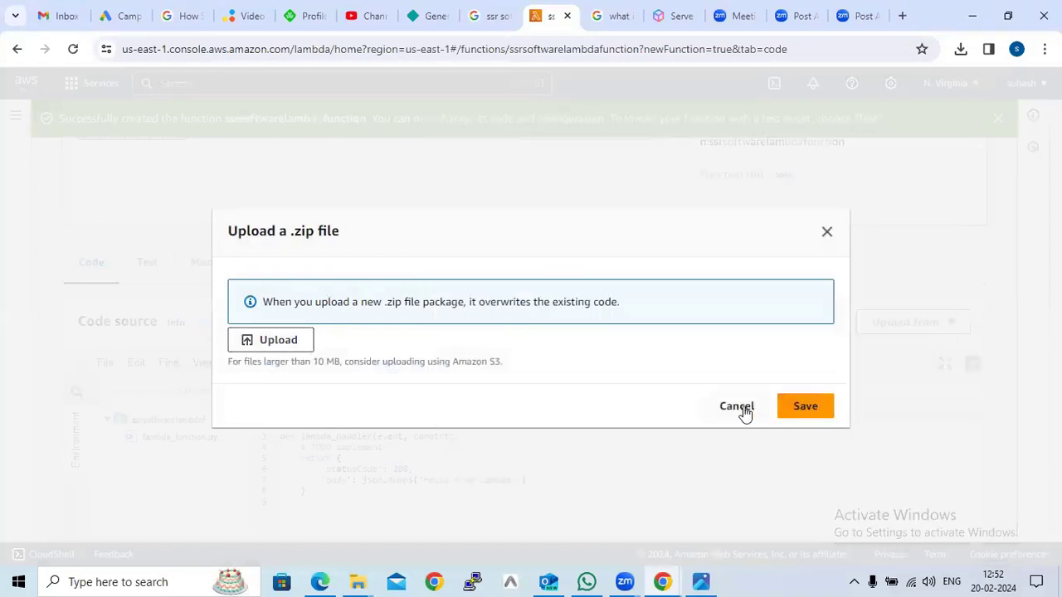
click(737, 406)
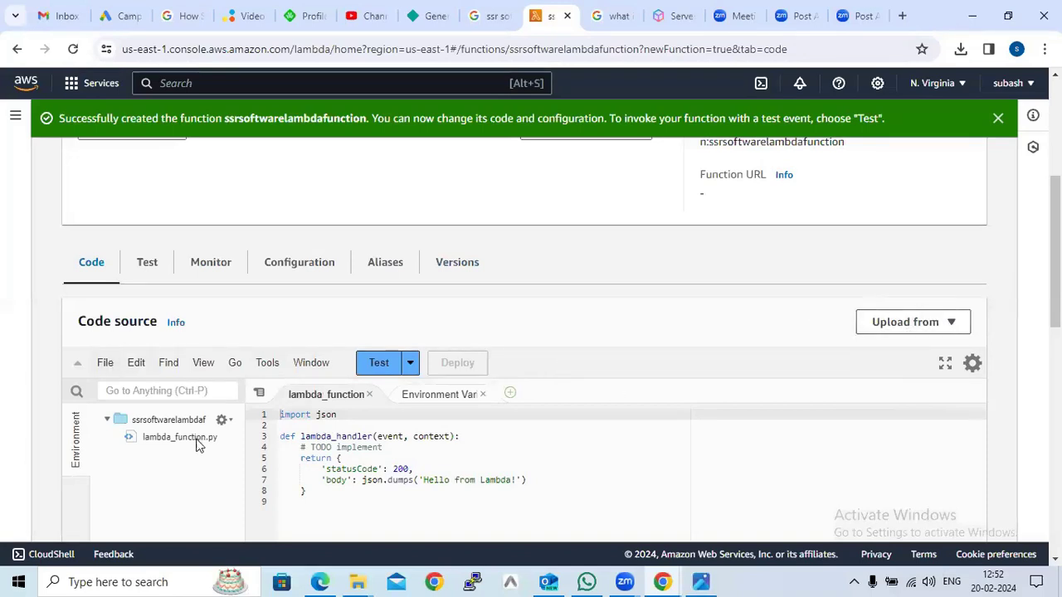
Create a private test event named MyEventName from the hello-world template and save it
click(379, 367)
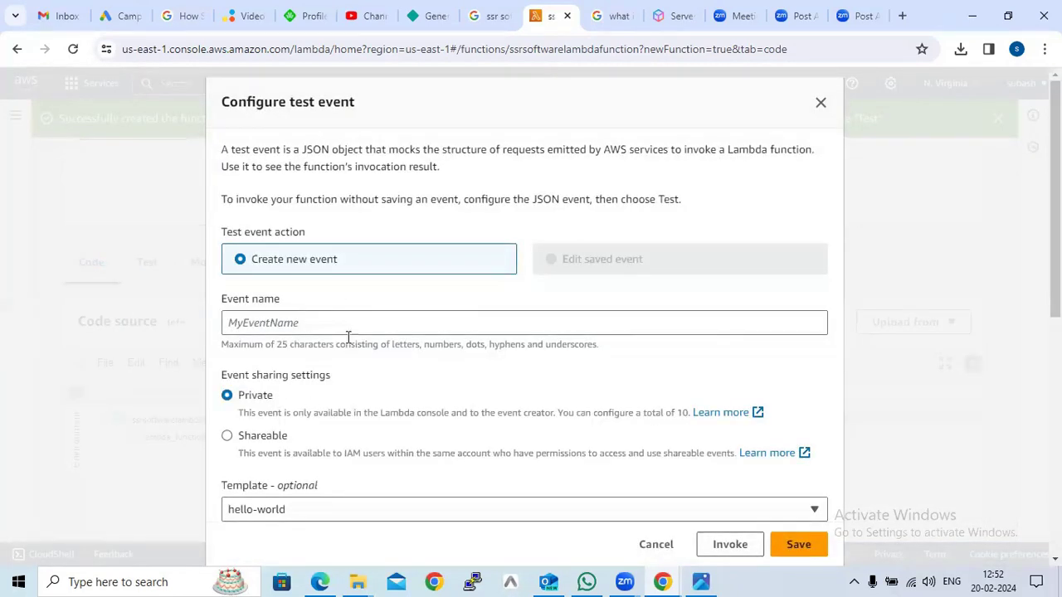
click(231, 322)
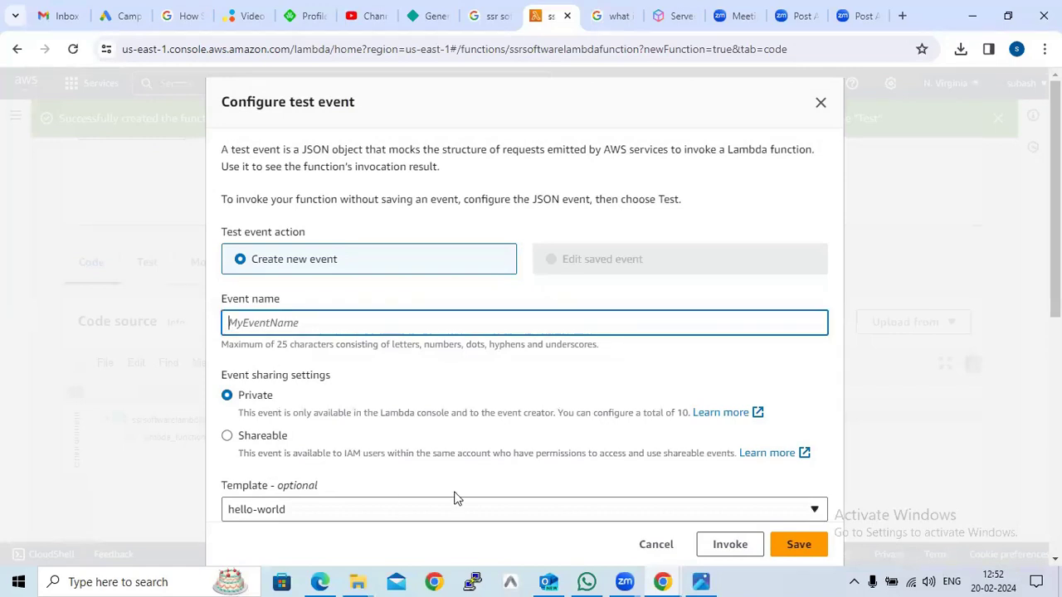
scroll(497, 491, down, 3)
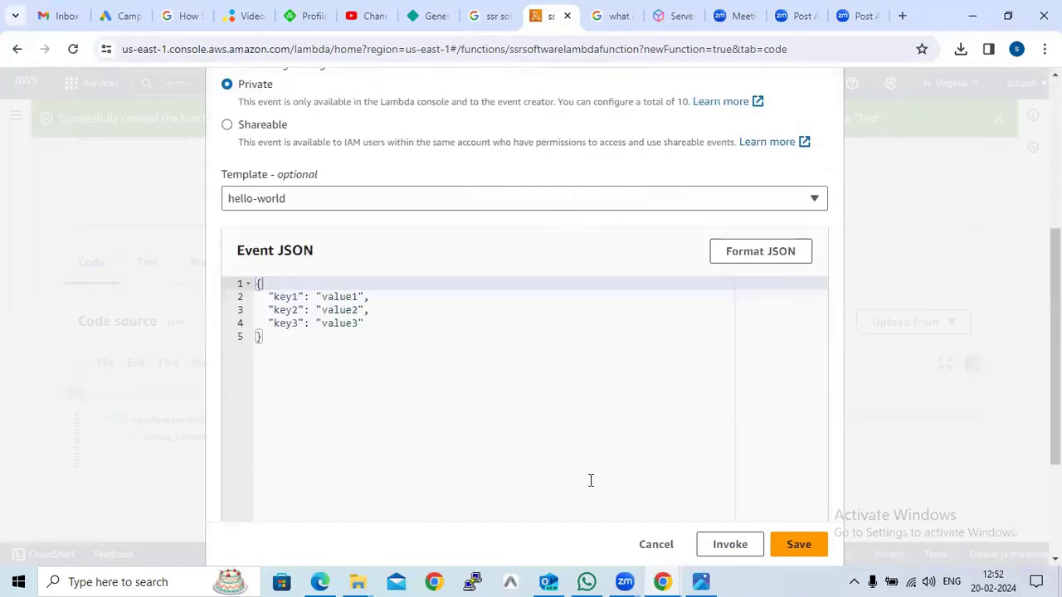
scroll(589, 481, up, 4)
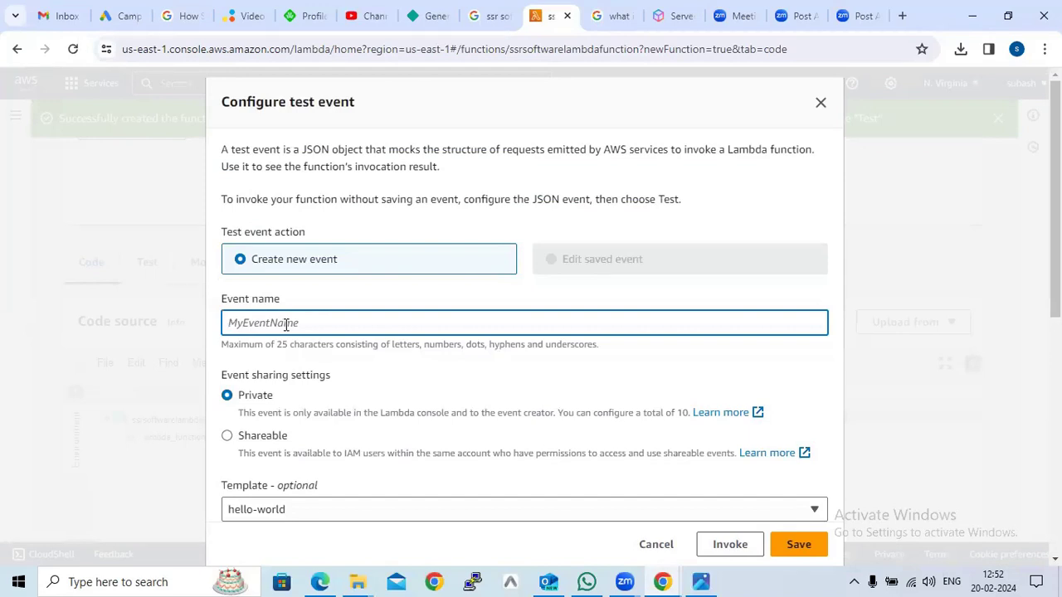
text(mu)
key(BackSpace)
text(MyEv)
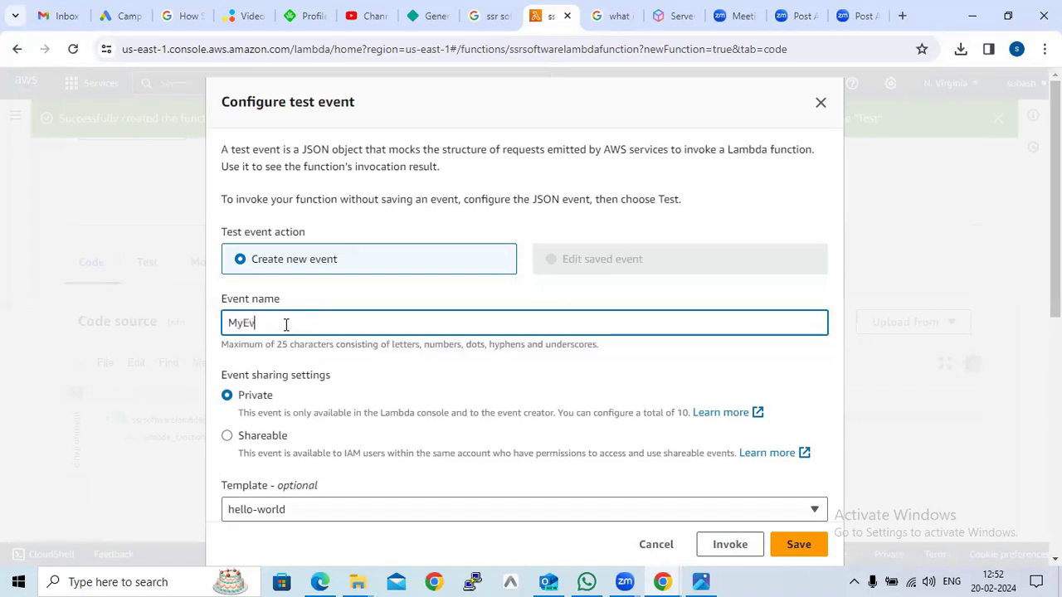
text(entName)
scroll(469, 415, down, 5)
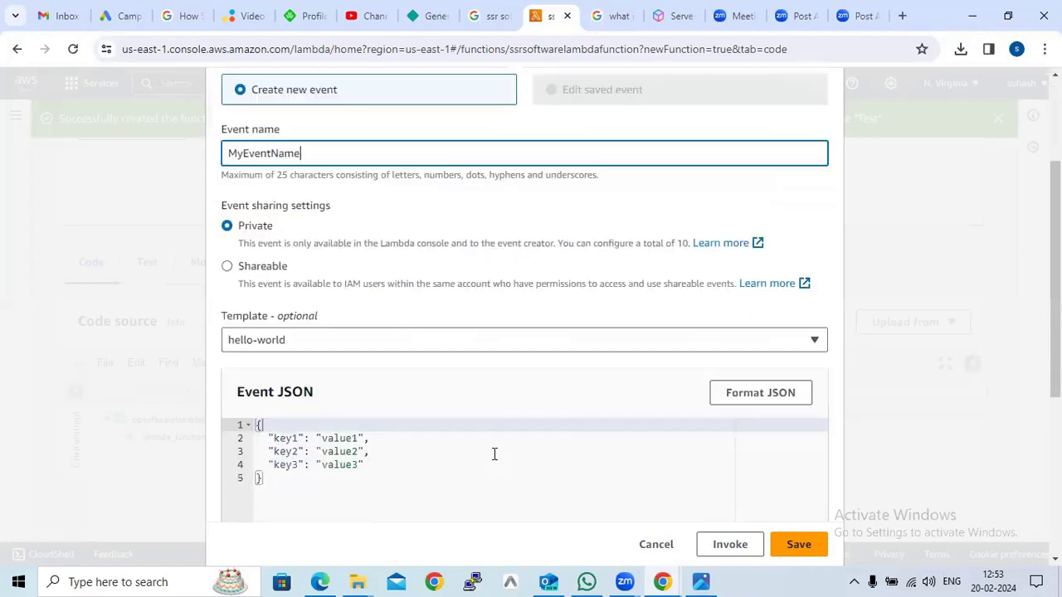
click(799, 546)
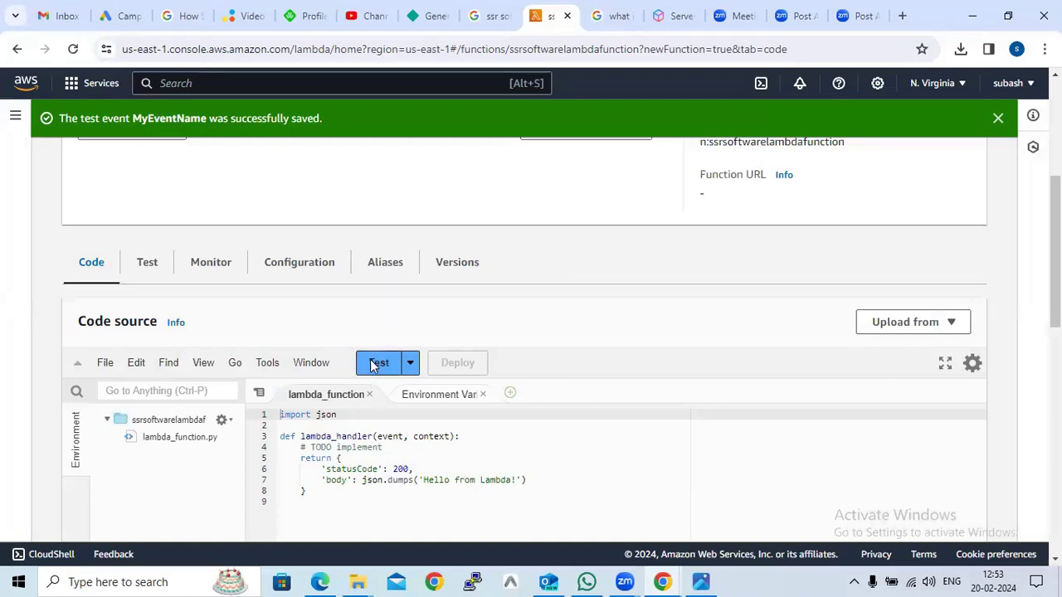
Run the function with the MyEventName test event and review the execution results and function settings
click(377, 362)
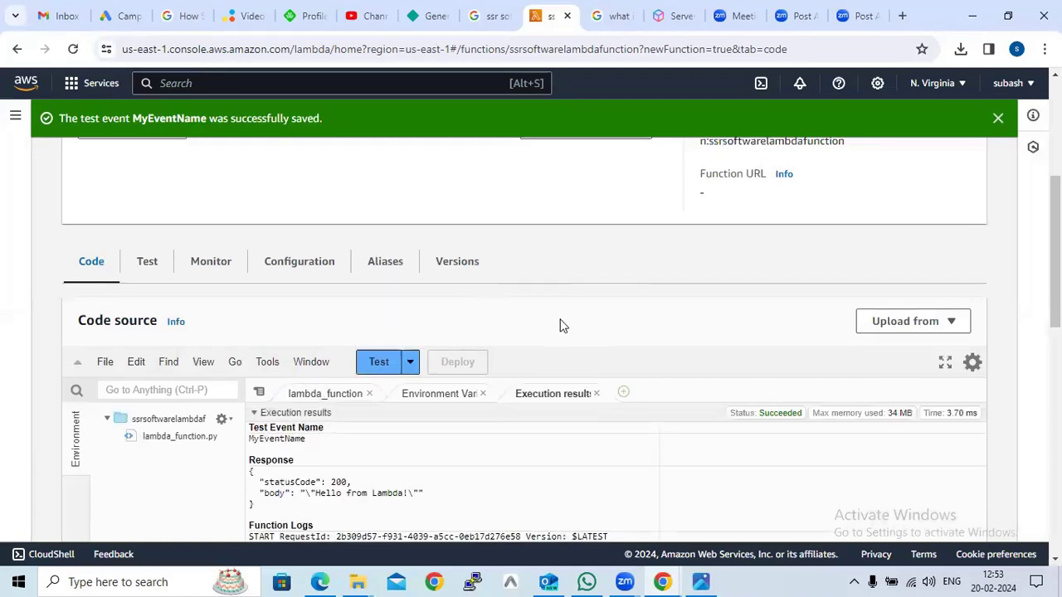
scroll(560, 325, down, 1)
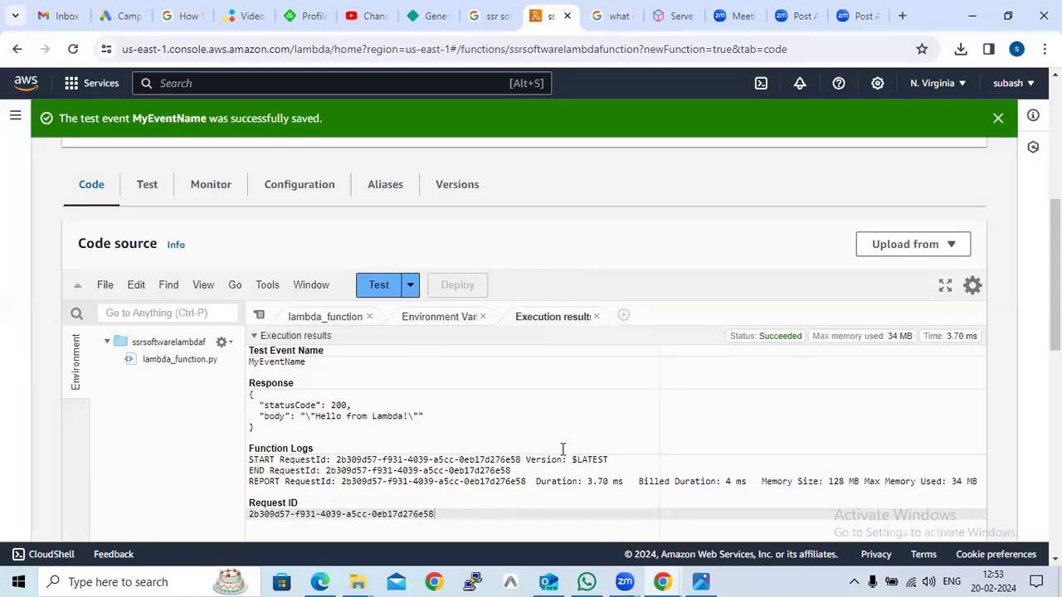
scroll(261, 314, down, 1)
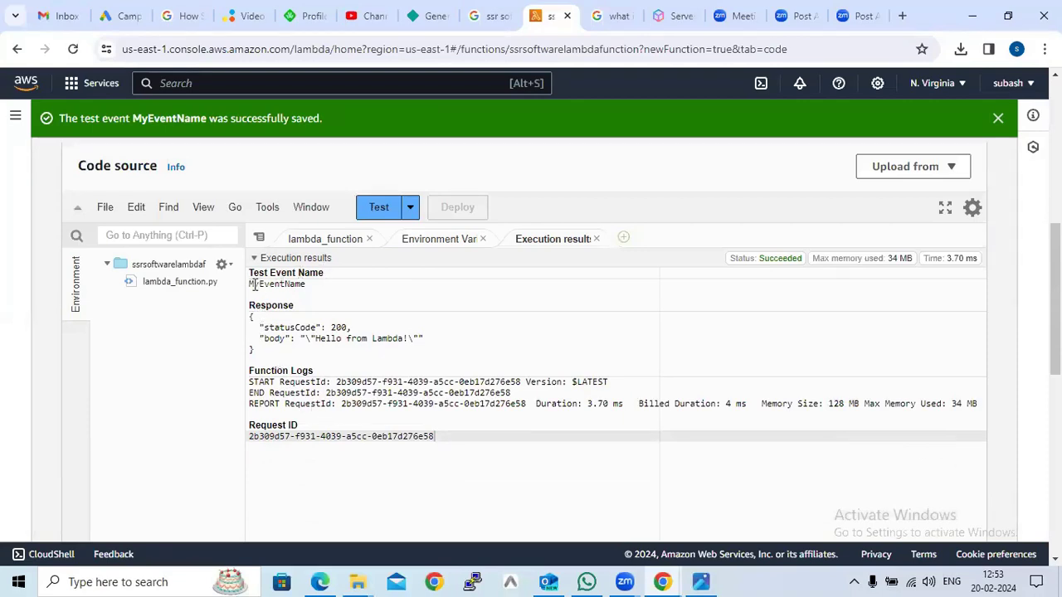
drag(250, 285, 308, 285)
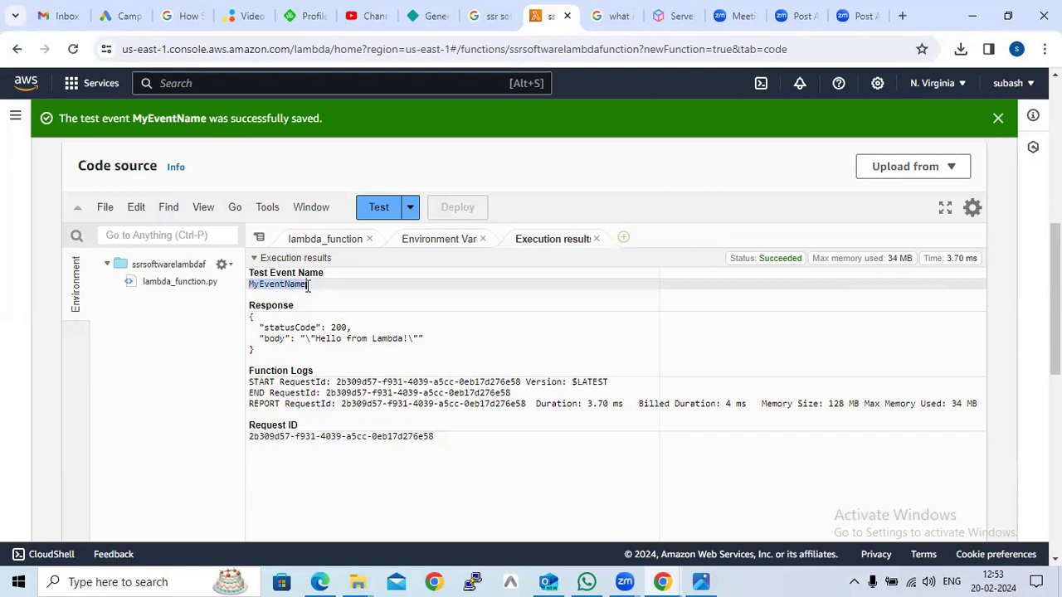
scroll(530, 422, down, 5)
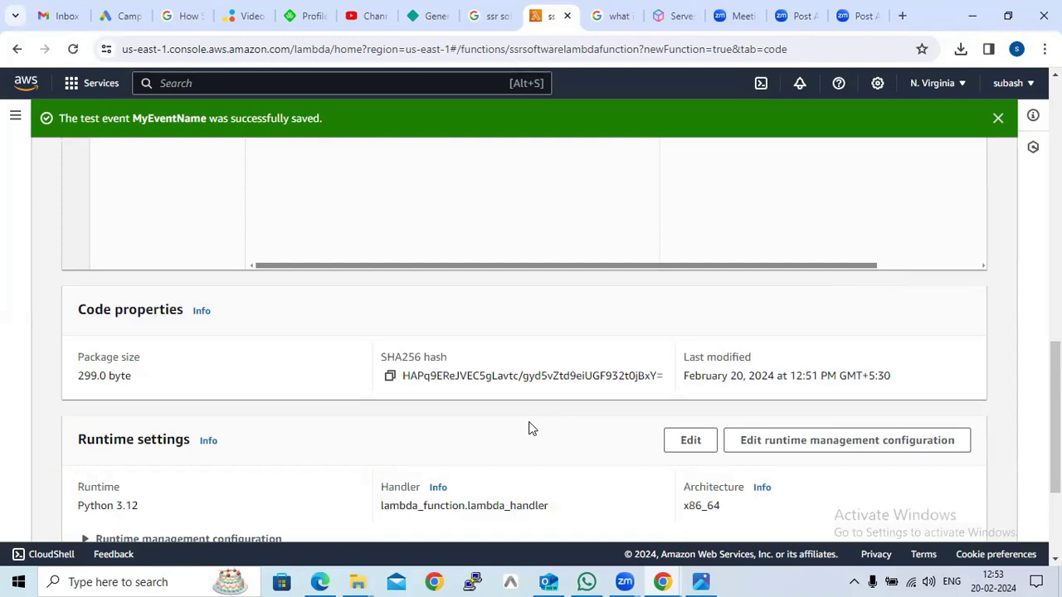
scroll(531, 428, down, 1)
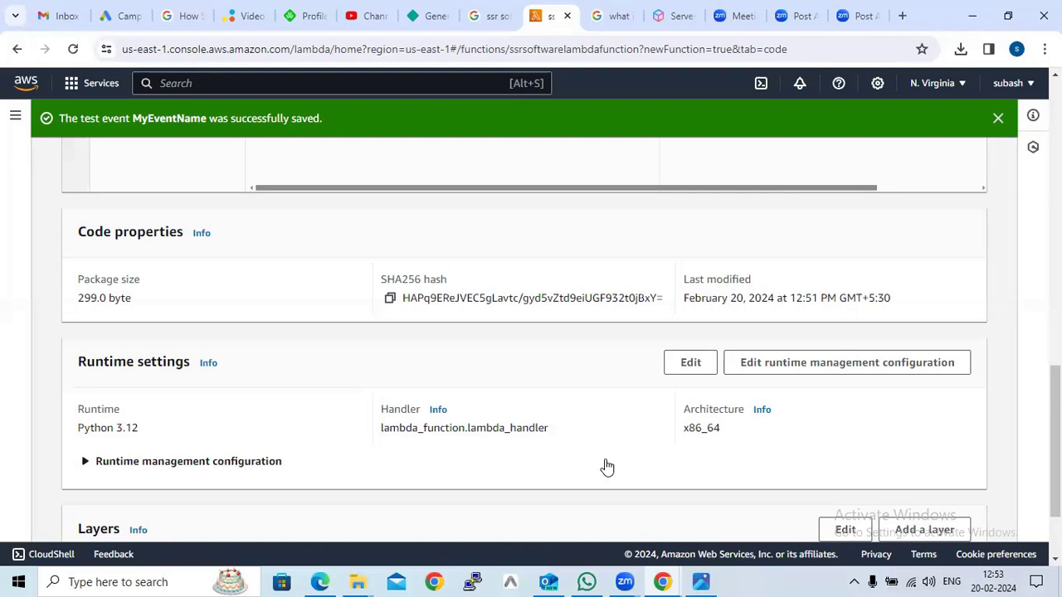
scroll(606, 467, down, 2)
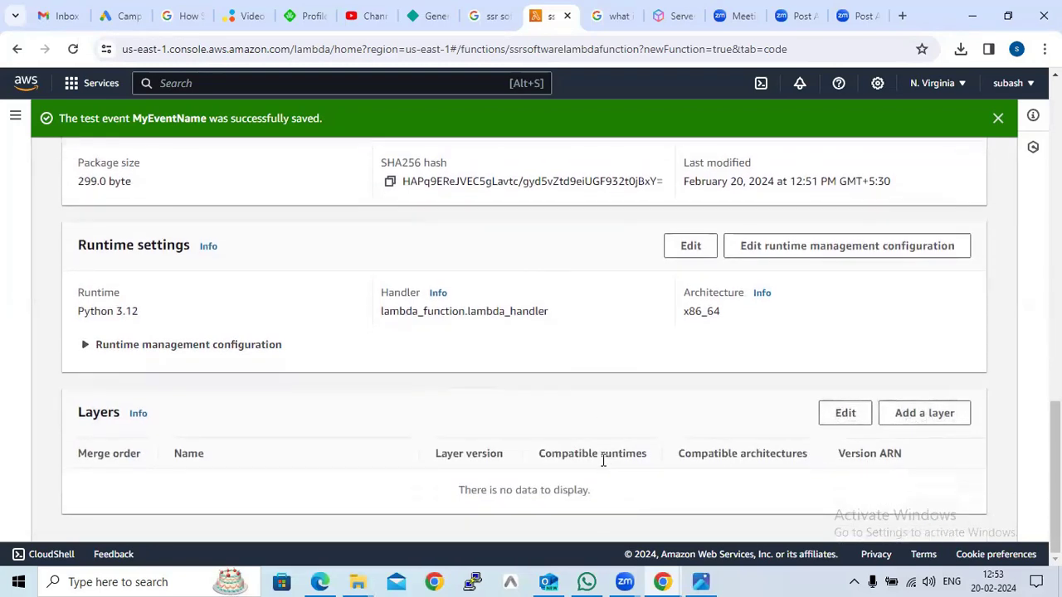
scroll(603, 461, up, 15)
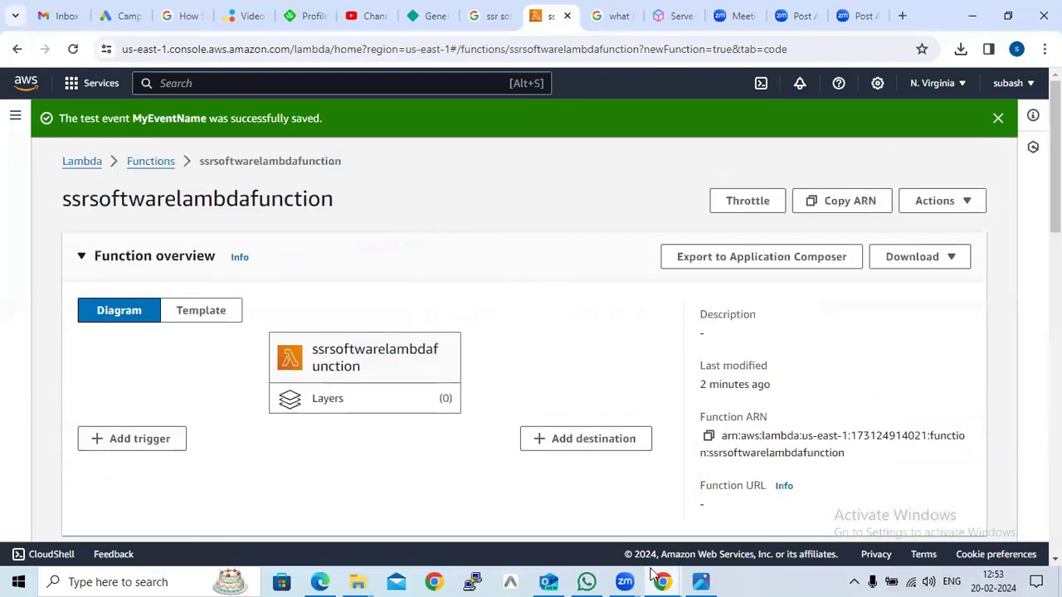